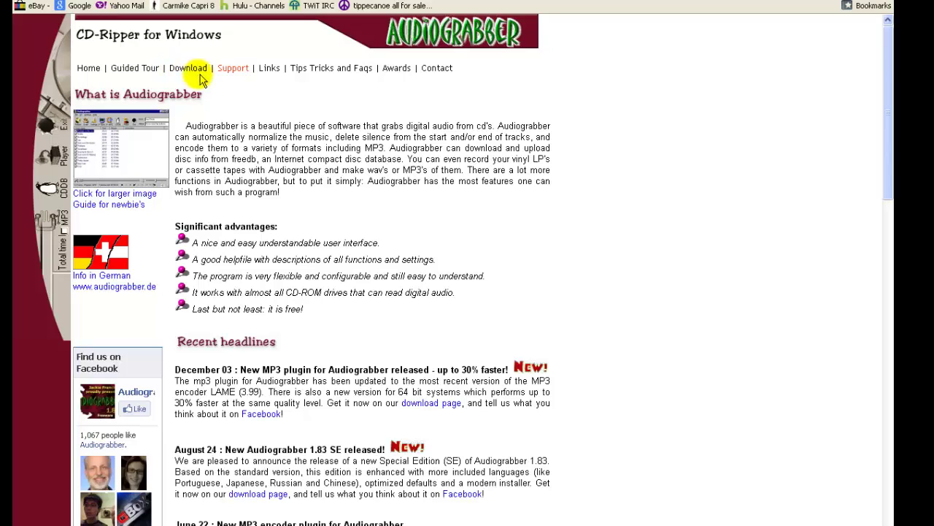
- Download the Audiograbber 1.83 Special Edition installer and save it to the Desktop as agsetup183se.exe
{"action": "left_click", "coordinate": [182, 70]}
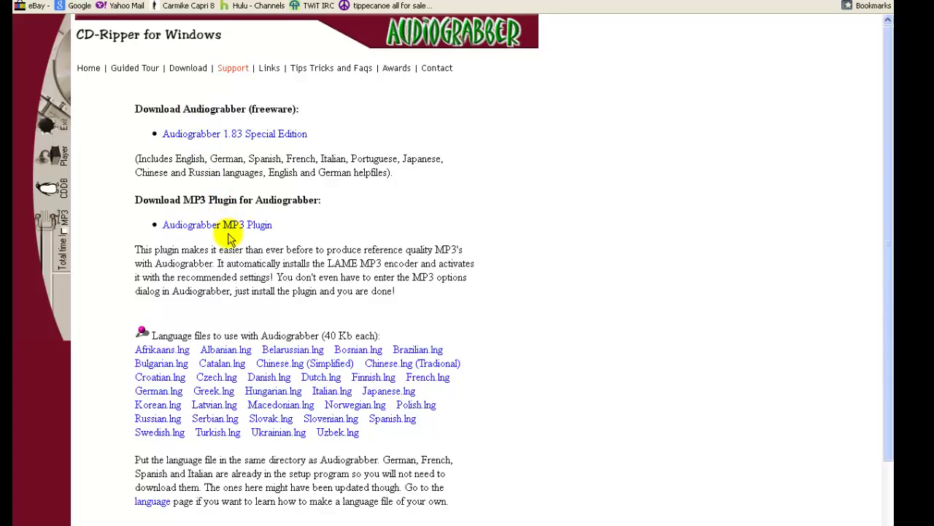
{"action": "left_click", "coordinate": [214, 136]}
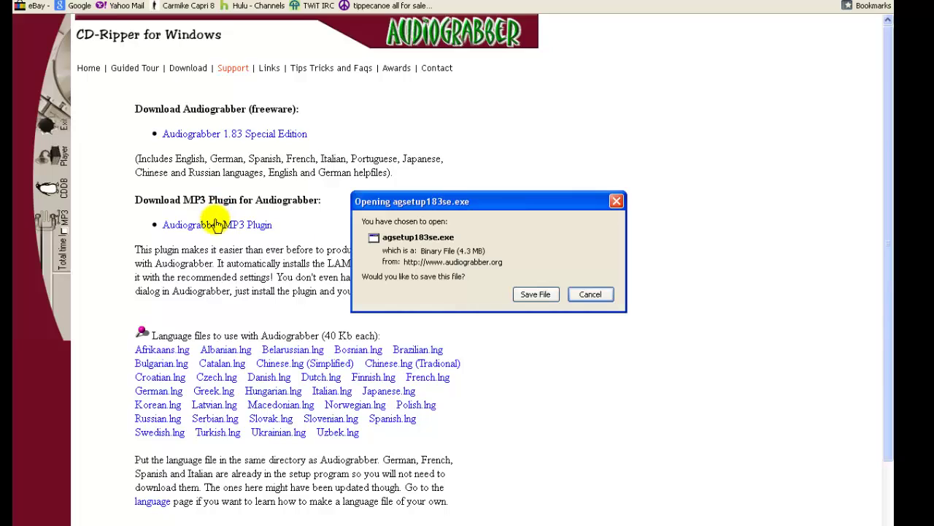
{"action": "left_click", "coordinate": [536, 295]}
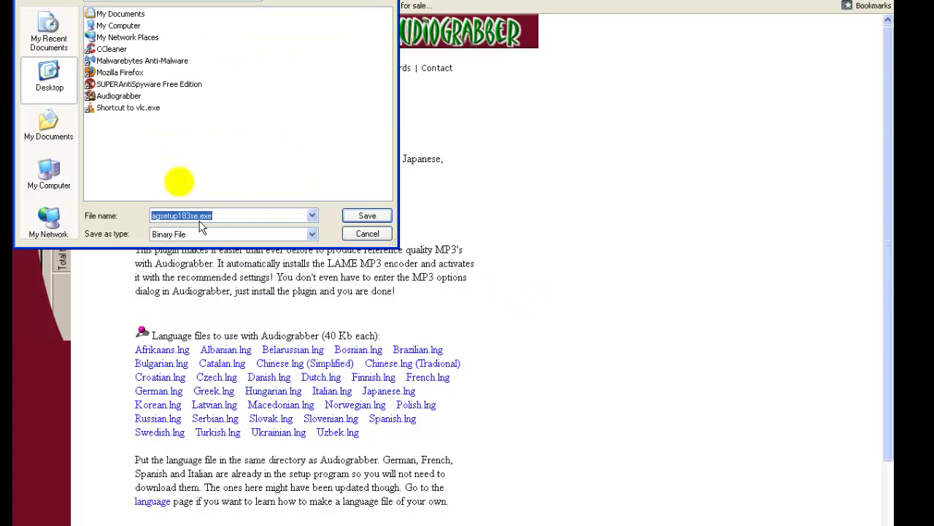
{"action": "left_click", "coordinate": [355, 216]}
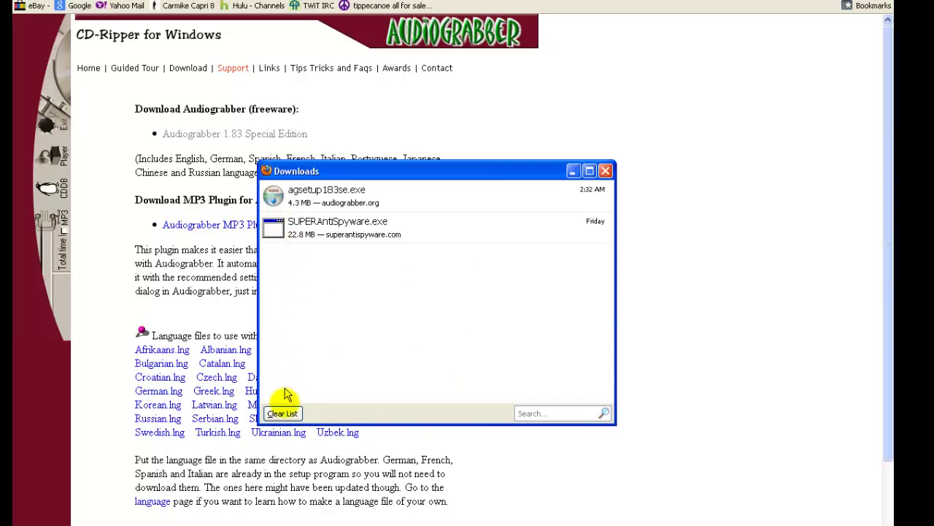
{"action": "left_click", "coordinate": [605, 171]}
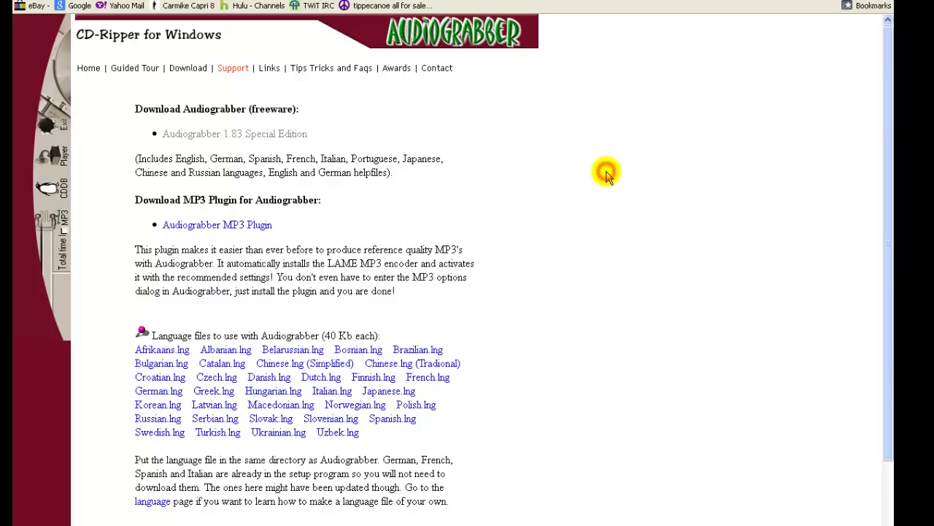
- Download the Audiograbber MP3 Plugin and save it to the Desktop as agmp3plugin.exe
{"action": "left_click", "coordinate": [254, 227]}
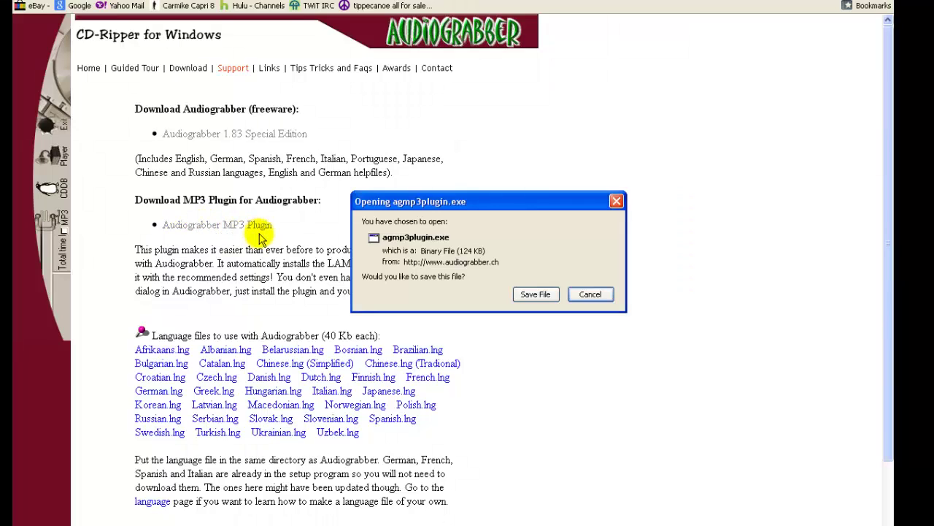
{"action": "left_click", "coordinate": [537, 295]}
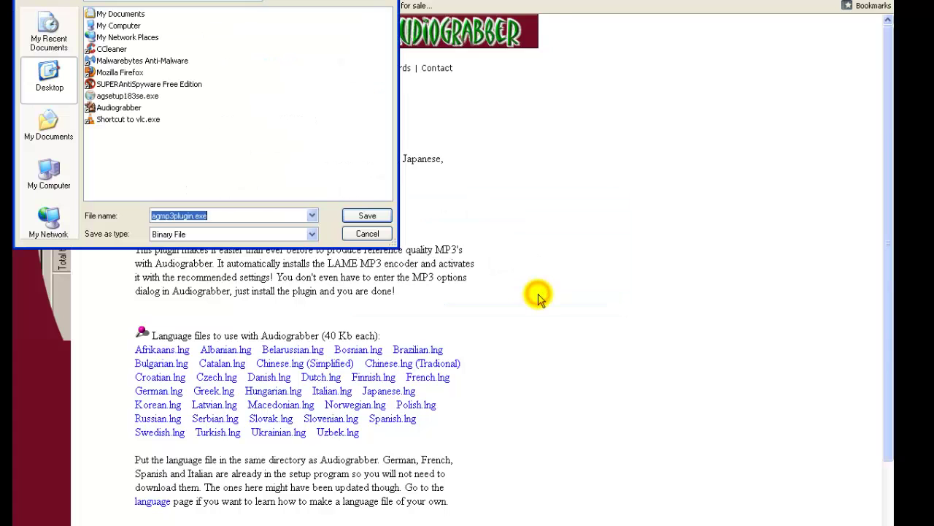
{"action": "left_click", "coordinate": [366, 217]}
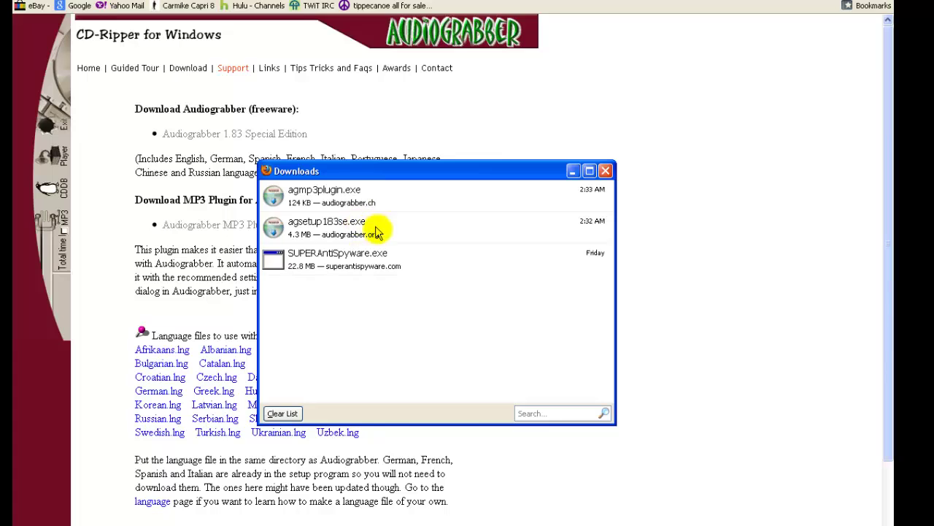
{"action": "left_click", "coordinate": [605, 170]}
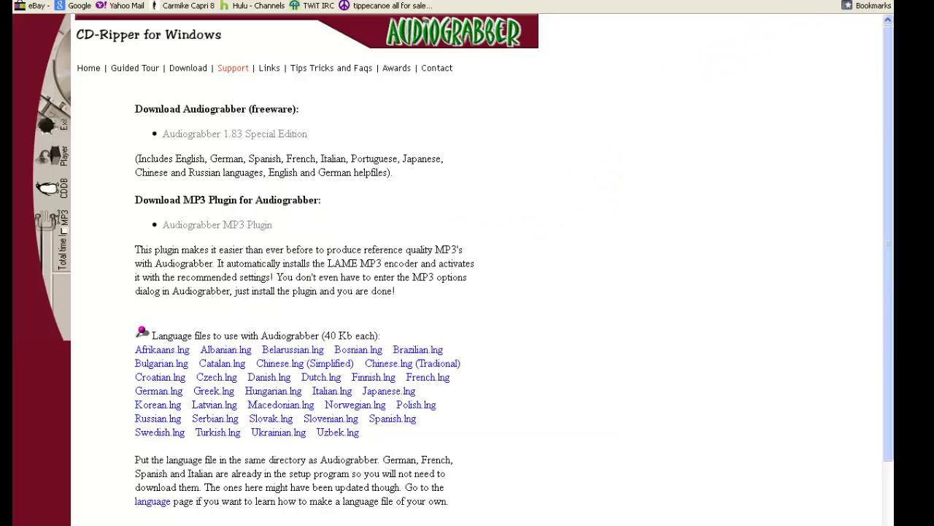
- Run agsetup183se.exe from the desktop and choose English as the installer language
{"action": "key", "text": "super+d"}
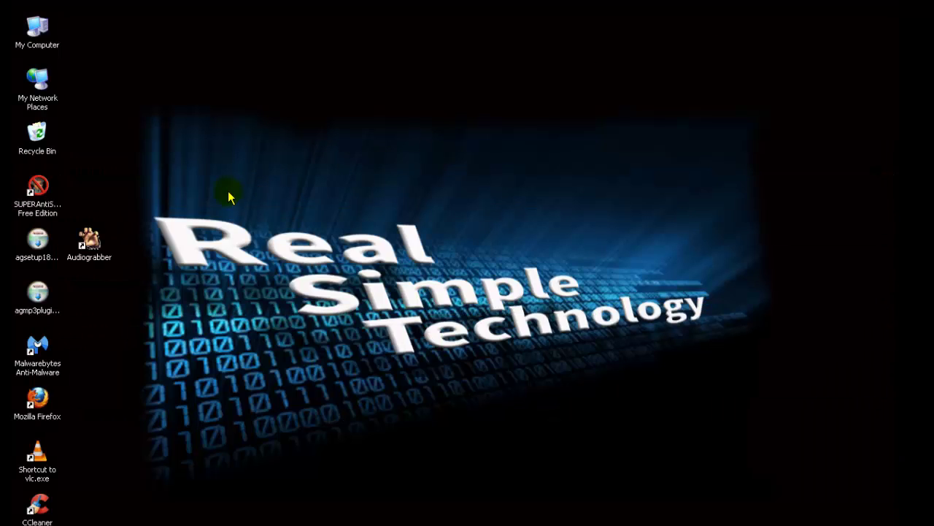
{"action": "double_click", "coordinate": [38, 244]}
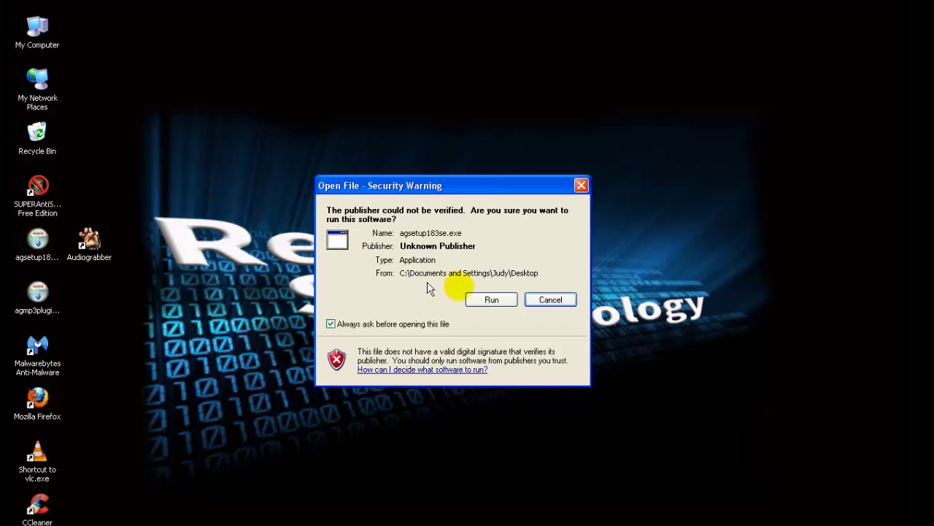
{"action": "left_click", "coordinate": [492, 300]}
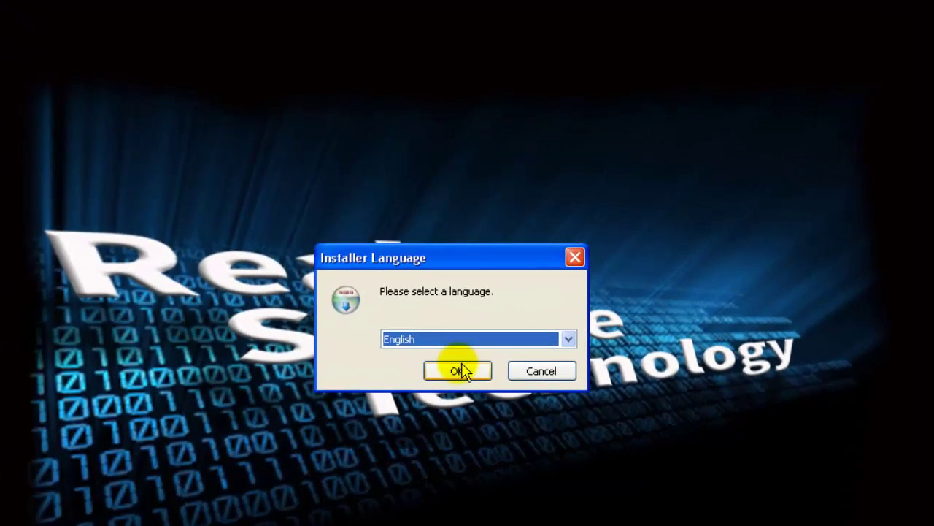
{"action": "left_click", "coordinate": [460, 371]}
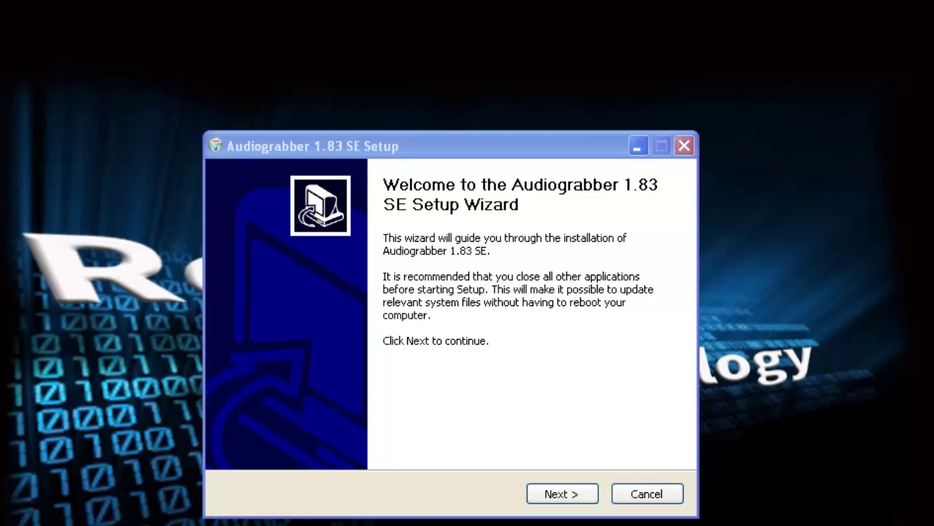
- Accept the Audiograbber licence agreement and keep C:\Program Files\Audiograbber as the install folder
{"action": "left_click", "coordinate": [559, 494]}
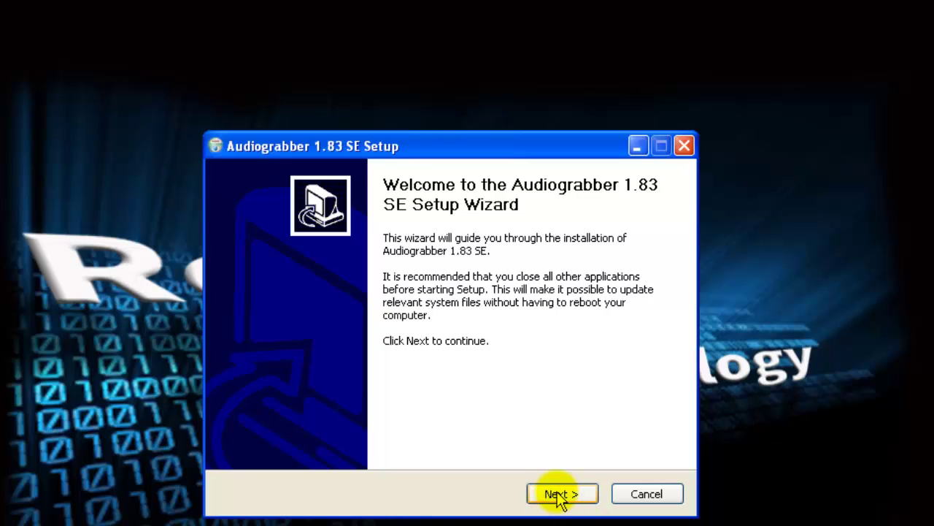
{"action": "left_click", "coordinate": [567, 499]}
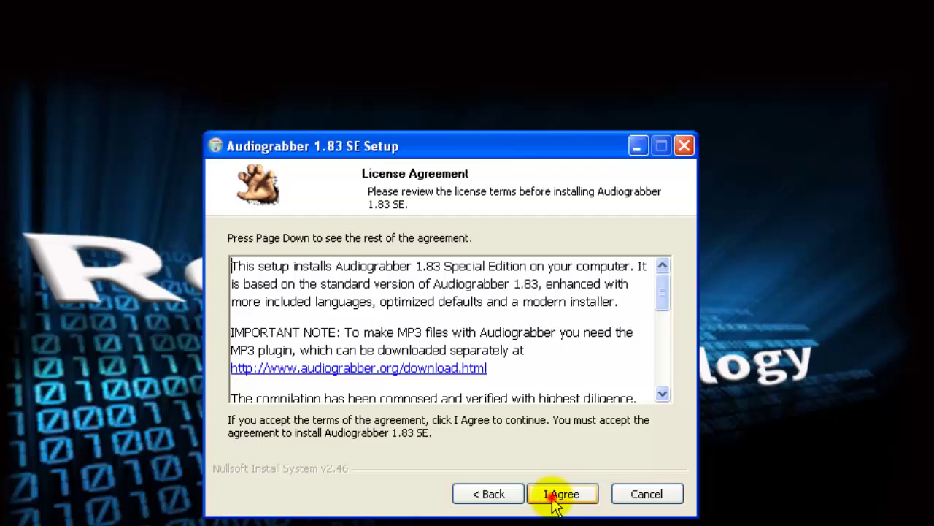
{"action": "left_click", "coordinate": [554, 496]}
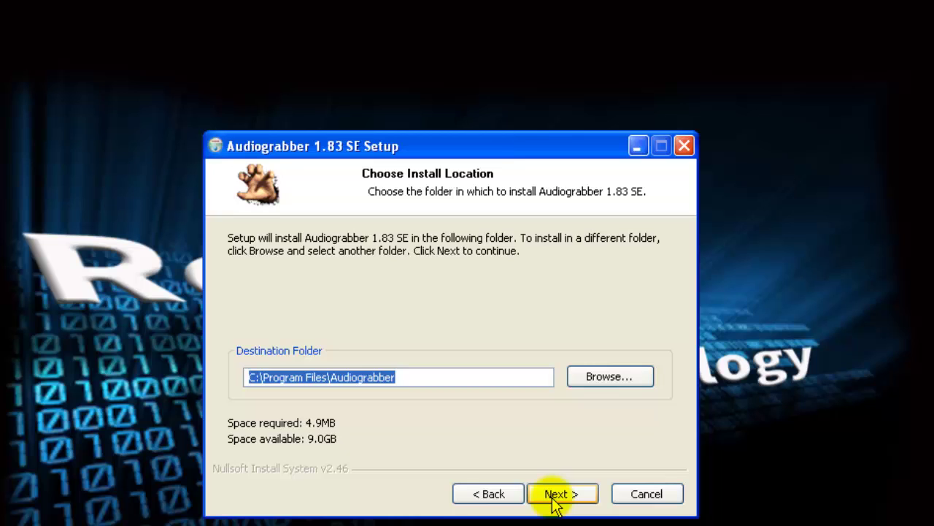
{"action": "left_click", "coordinate": [498, 500]}
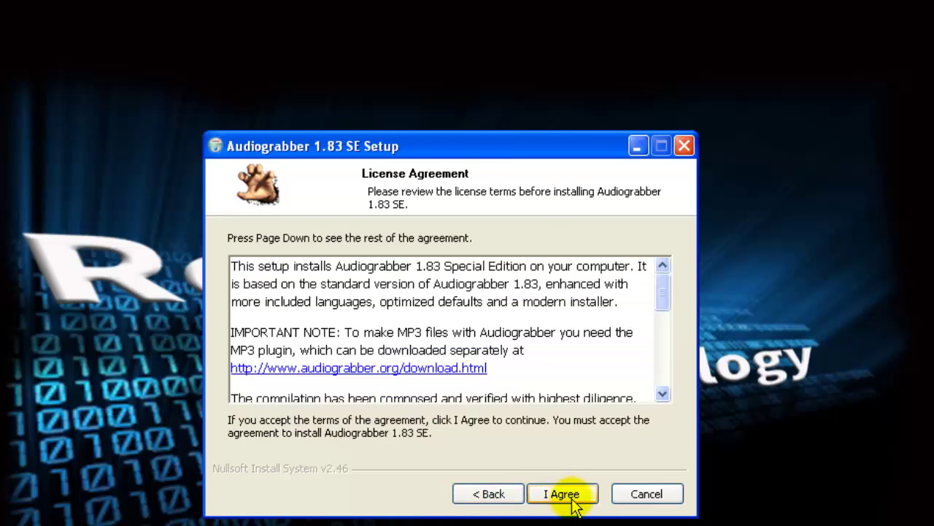
{"action": "left_click", "coordinate": [574, 502]}
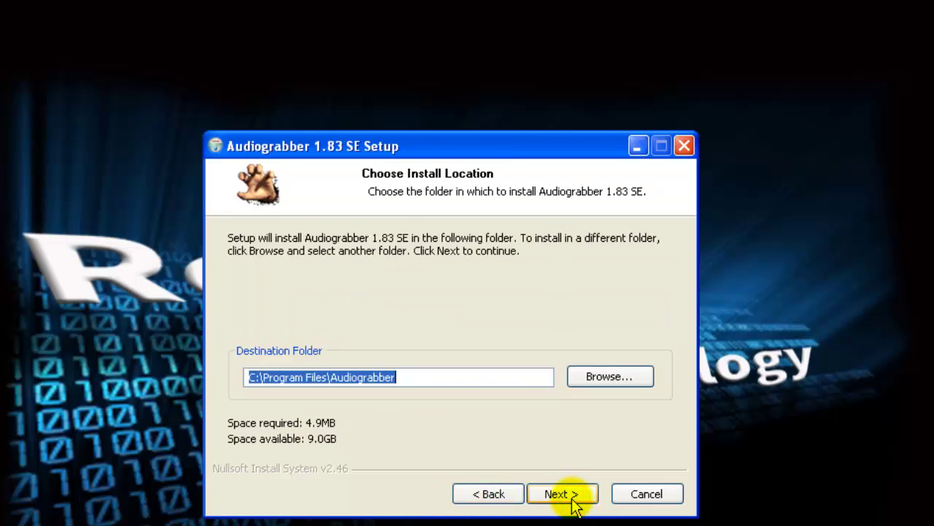
{"action": "left_click", "coordinate": [575, 502]}
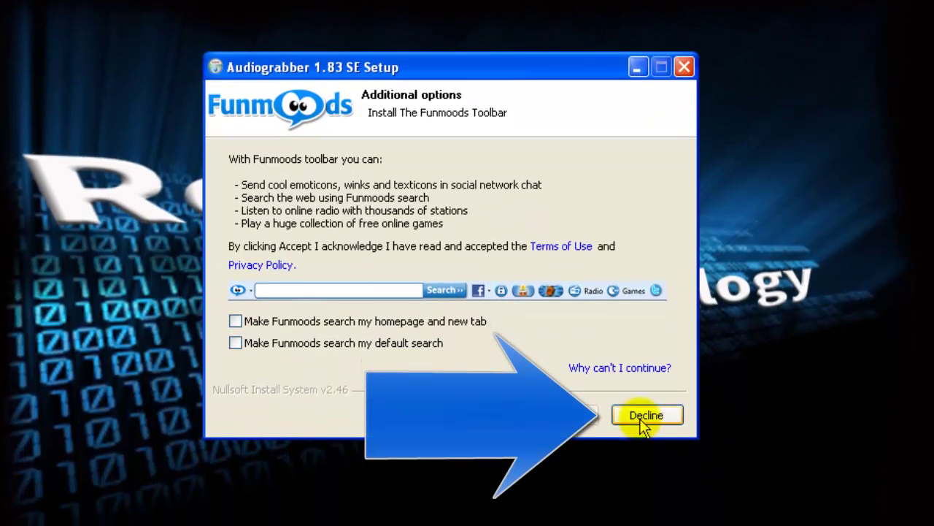
- Decline the Funmoods toolbar offer and finish the Audiograbber setup with the desktop shortcut option enabled
{"action": "left_click", "coordinate": [645, 495]}
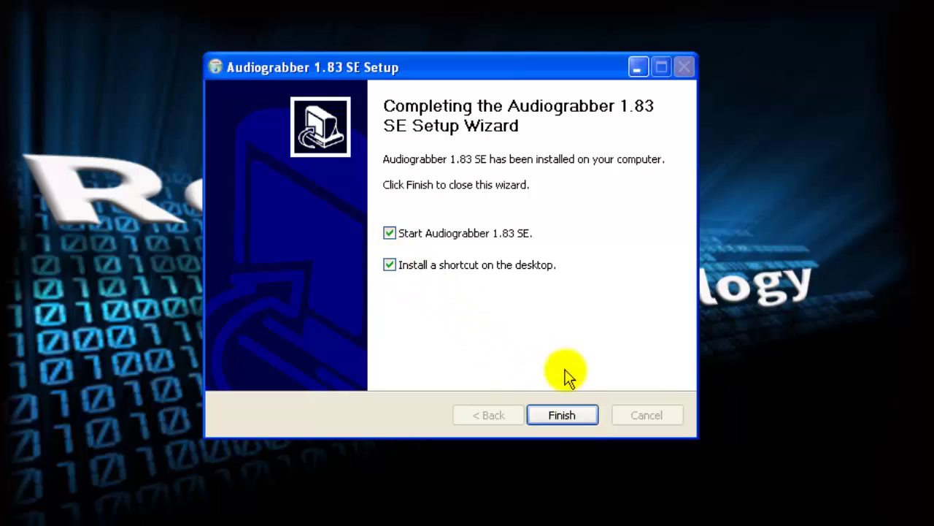
{"action": "left_click", "coordinate": [581, 411]}
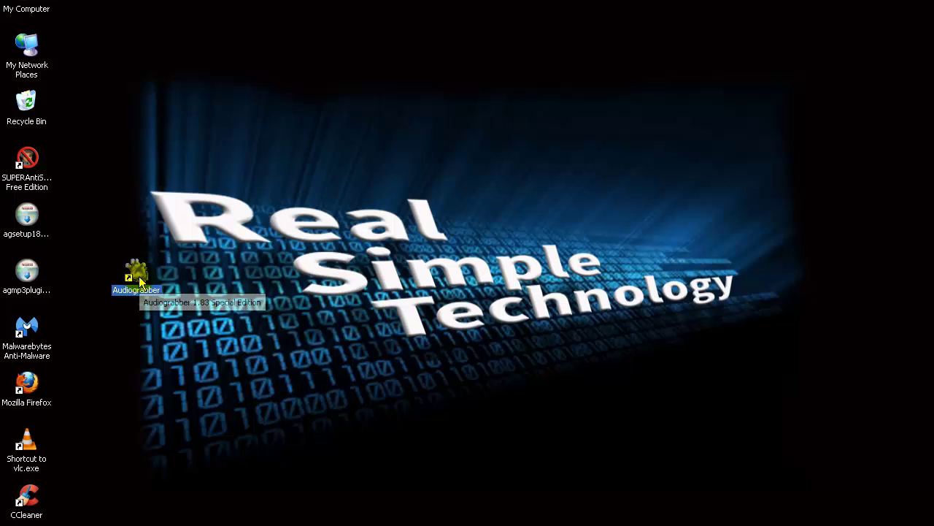
- Run agmp3plugin.exe from the desktop and choose English as the installer language
{"action": "left_click", "coordinate": [30, 271]}
{"action": "double_click", "coordinate": [32, 272]}
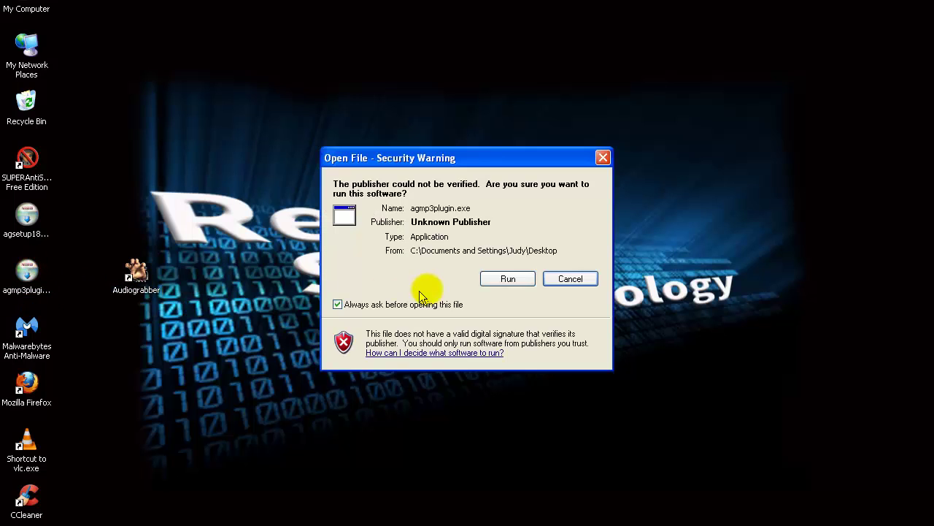
{"action": "left_click", "coordinate": [508, 280]}
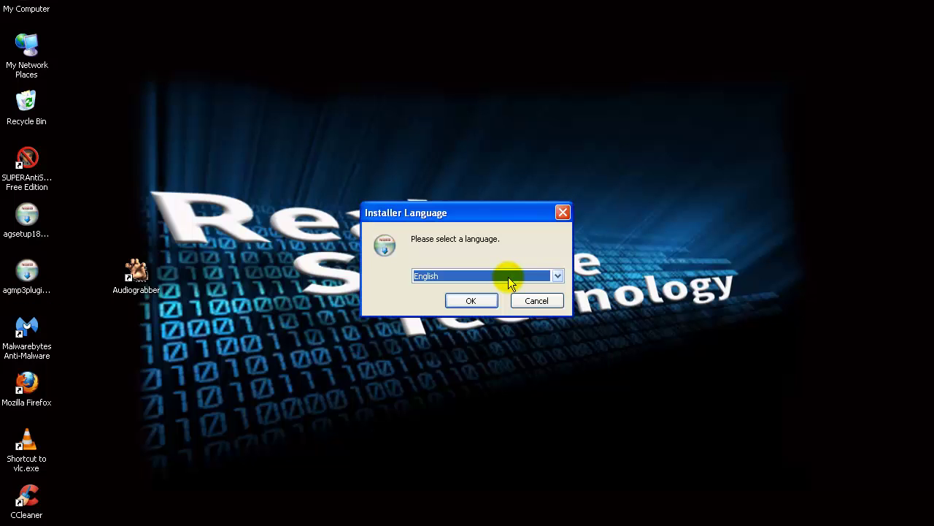
{"action": "left_click", "coordinate": [474, 300]}
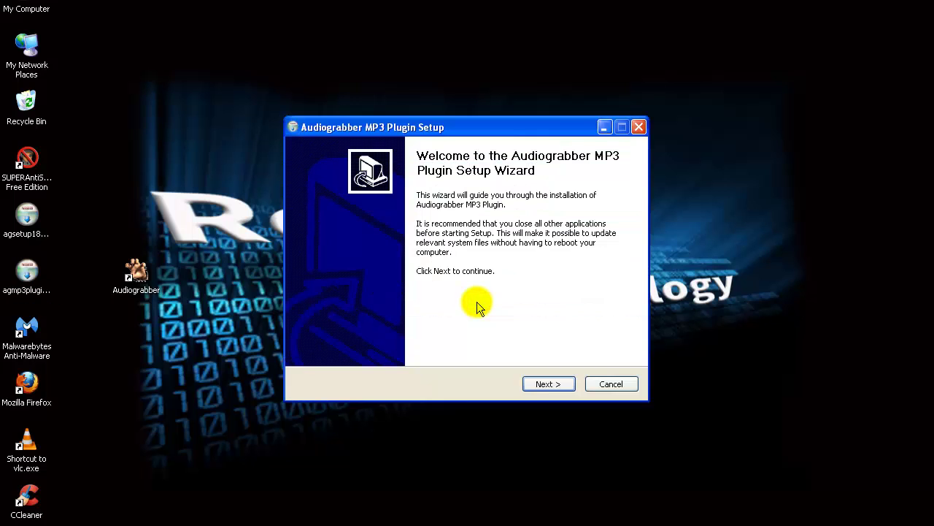
- Accept the MP3 plugin licence, install it to C:\Program Files\Audiograbber and close the setup
{"action": "left_click", "coordinate": [563, 378]}
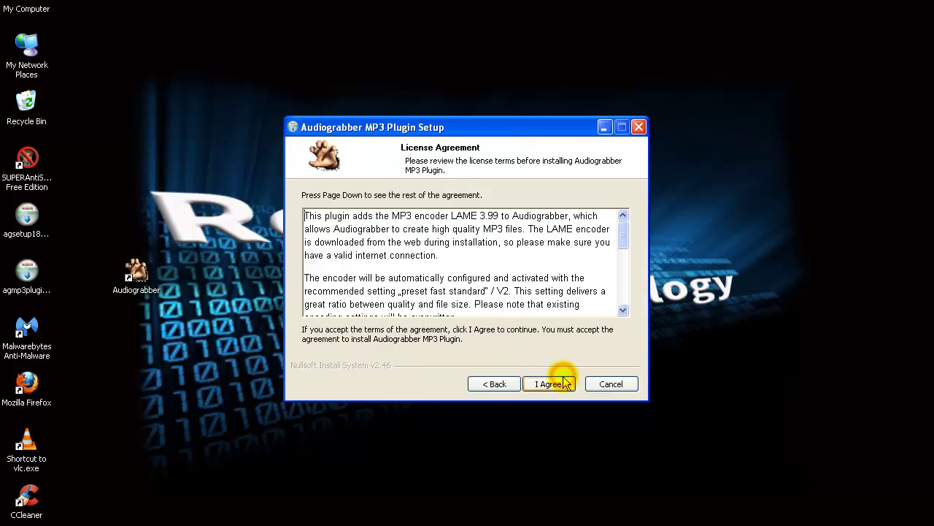
{"action": "left_click", "coordinate": [563, 382]}
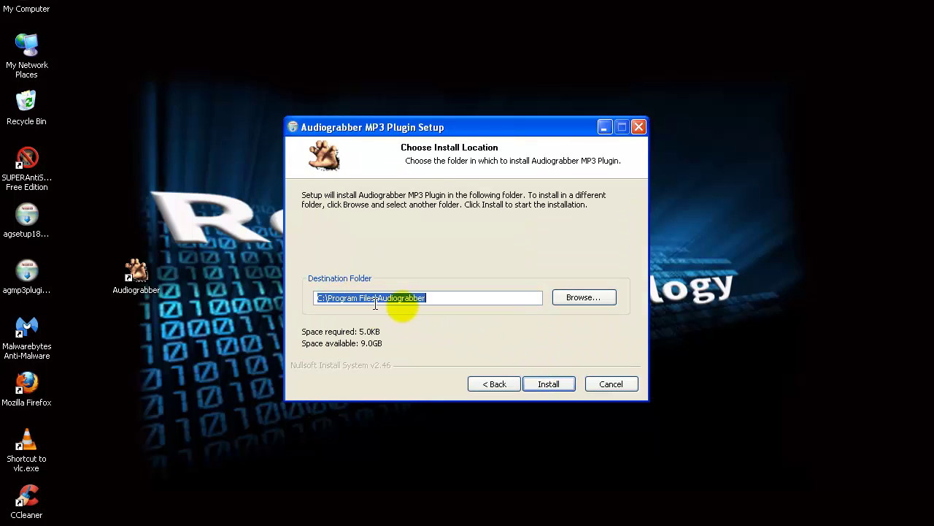
{"action": "left_click", "coordinate": [563, 386]}
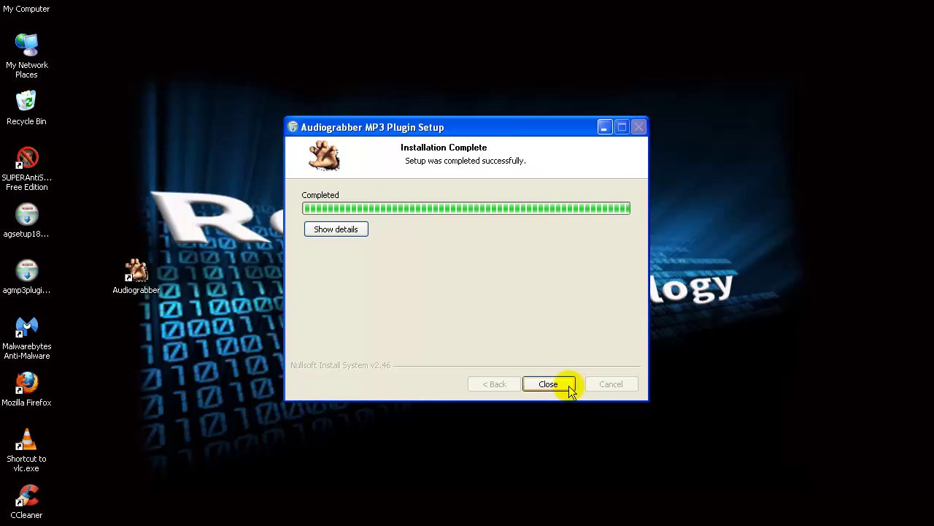
{"action": "left_click", "coordinate": [565, 386]}
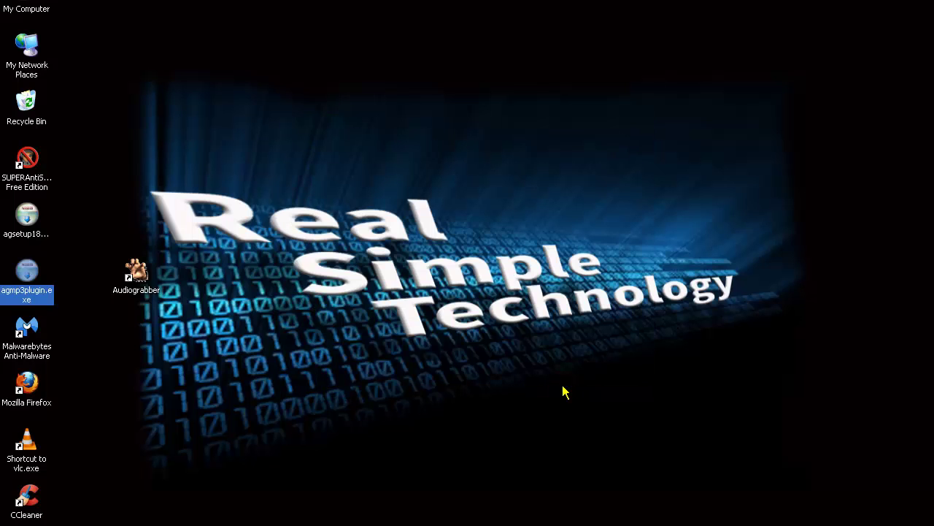
- Launch Audiograbber with its window maximized and turn off showing tips at startup
{"action": "double_click", "coordinate": [137, 273]}
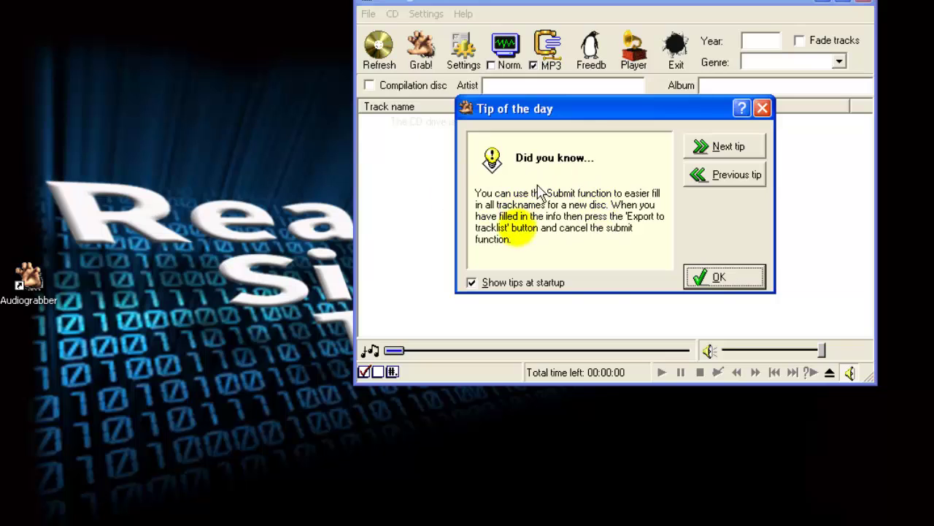
{"action": "left_click", "coordinate": [473, 282]}
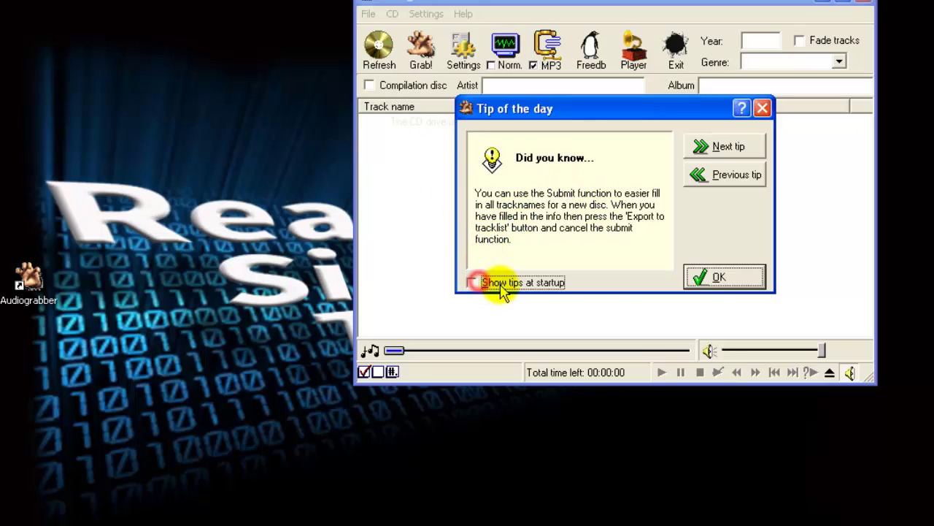
{"action": "left_click", "coordinate": [717, 276]}
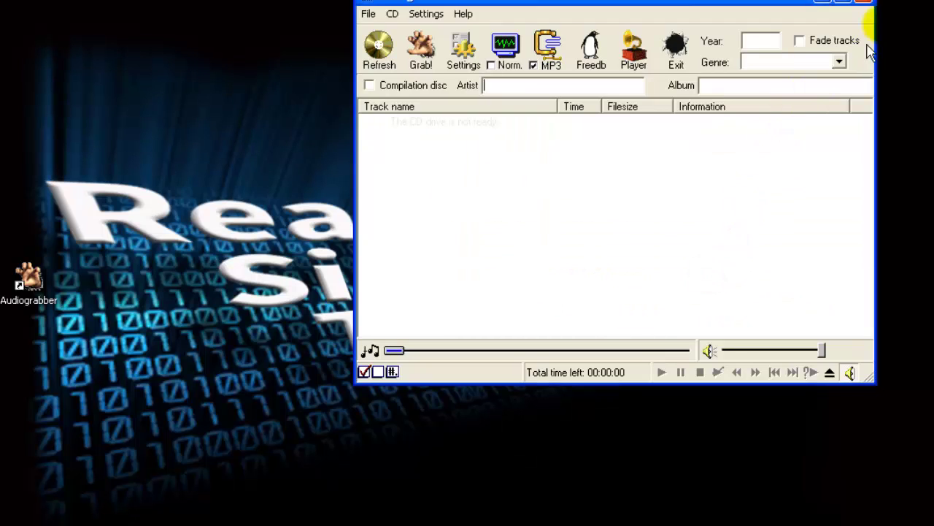
{"action": "left_click", "coordinate": [843, 6]}
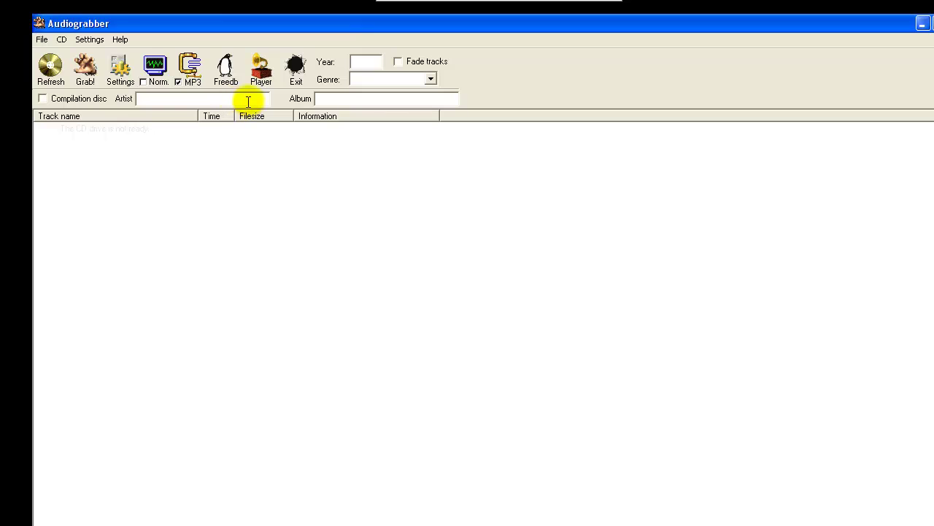
- Set the variable bitrate to VBR 2 in the MP3 settings and accept them
{"action": "left_click", "coordinate": [90, 41]}
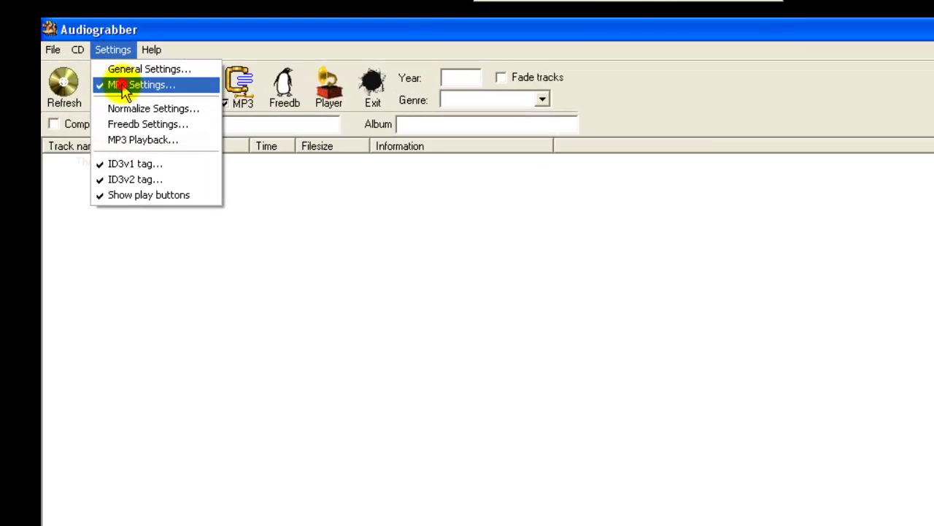
{"action": "left_click", "coordinate": [125, 86]}
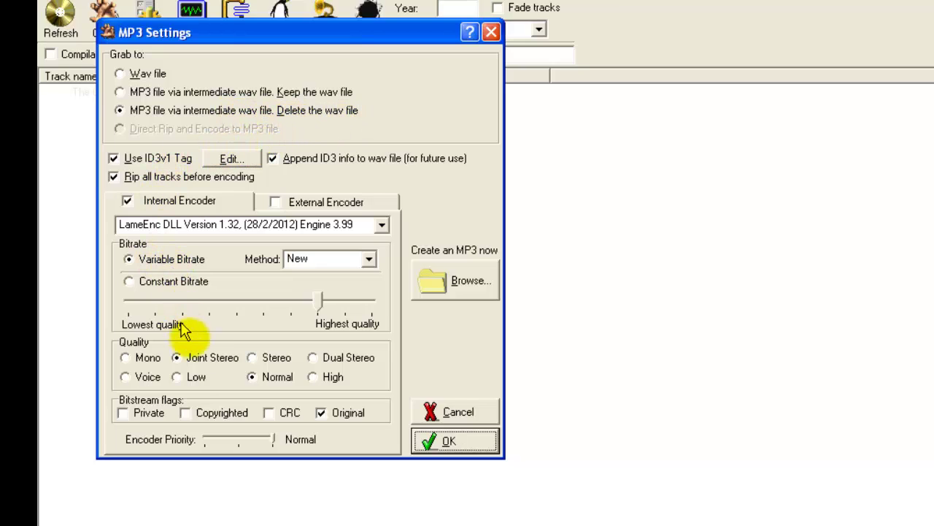
{"action": "left_click", "coordinate": [317, 306]}
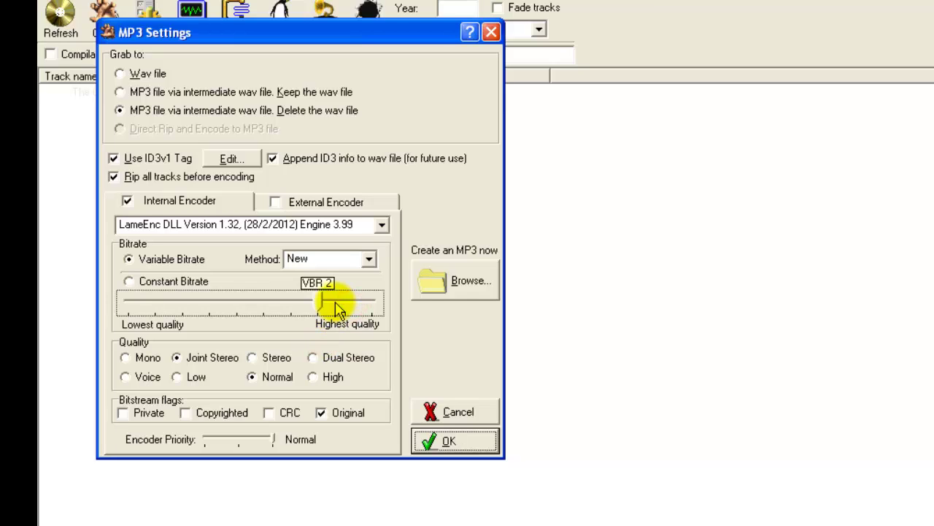
{"action": "left_click", "coordinate": [454, 443]}
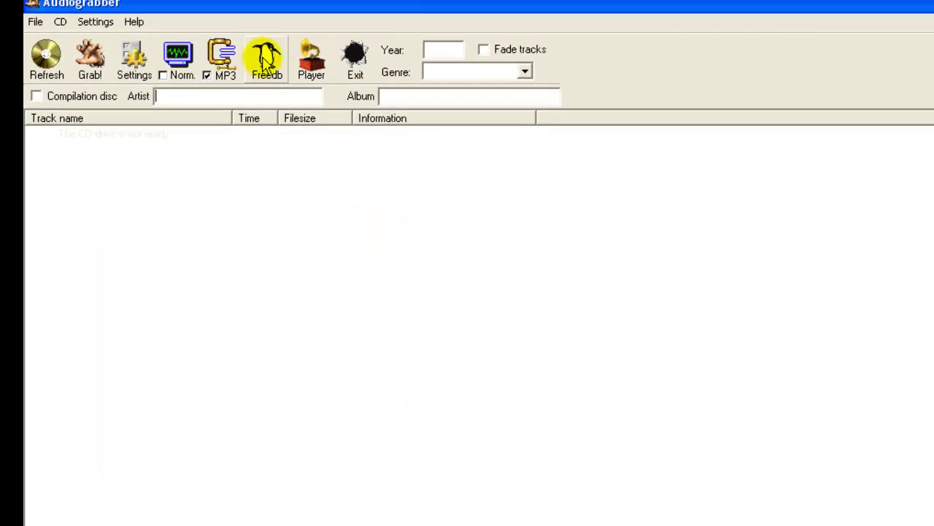
- Try a Freedb lookup and set the CD-ROM unit to HL-DT-STCD-ROM GCR-8481B1.06 in the general settings
{"action": "left_click", "coordinate": [264, 61]}
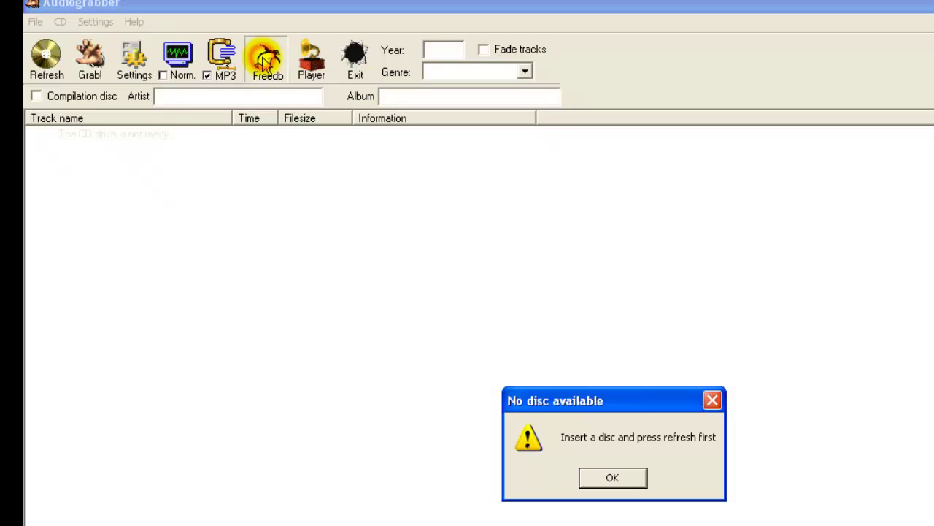
{"action": "left_click", "coordinate": [632, 478]}
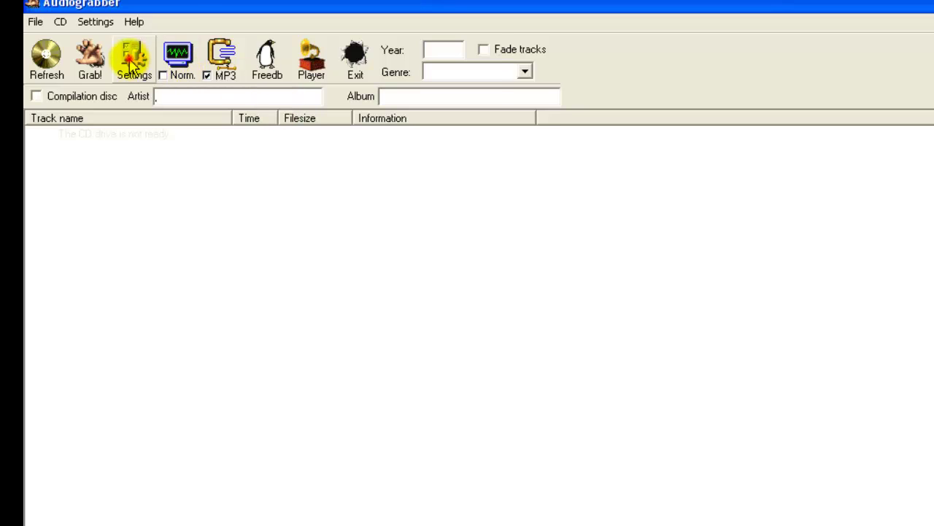
{"action": "left_click", "coordinate": [130, 64]}
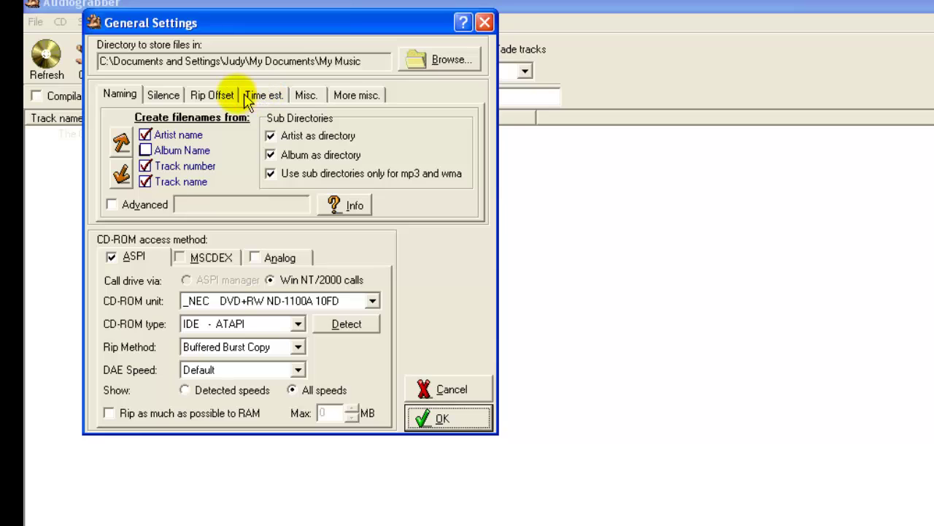
{"action": "left_click", "coordinate": [372, 301]}
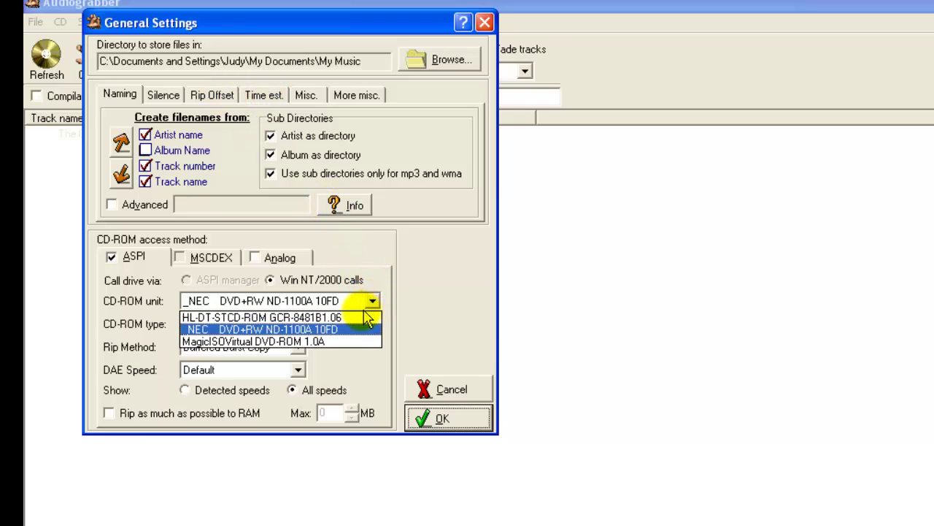
{"action": "left_click", "coordinate": [313, 317]}
{"action": "left_click", "coordinate": [444, 419]}
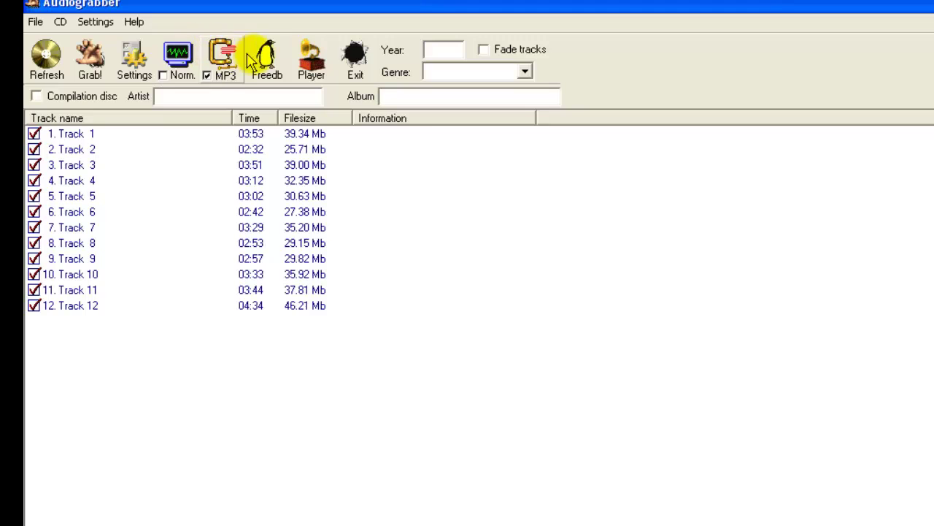
- Retrieve the inserted disc's track details from Freedb and rip all its checked tracks to MP3
{"action": "left_click", "coordinate": [276, 64]}
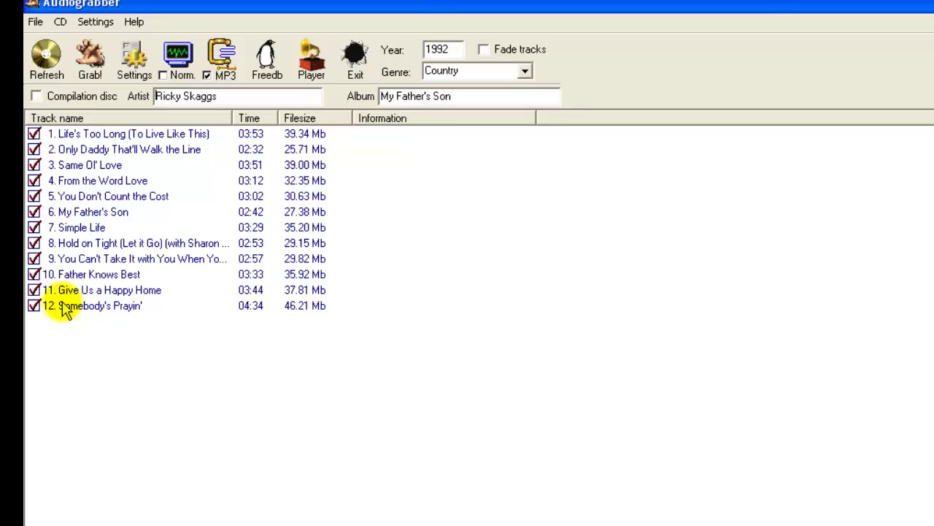
{"action": "left_click", "coordinate": [79, 68]}
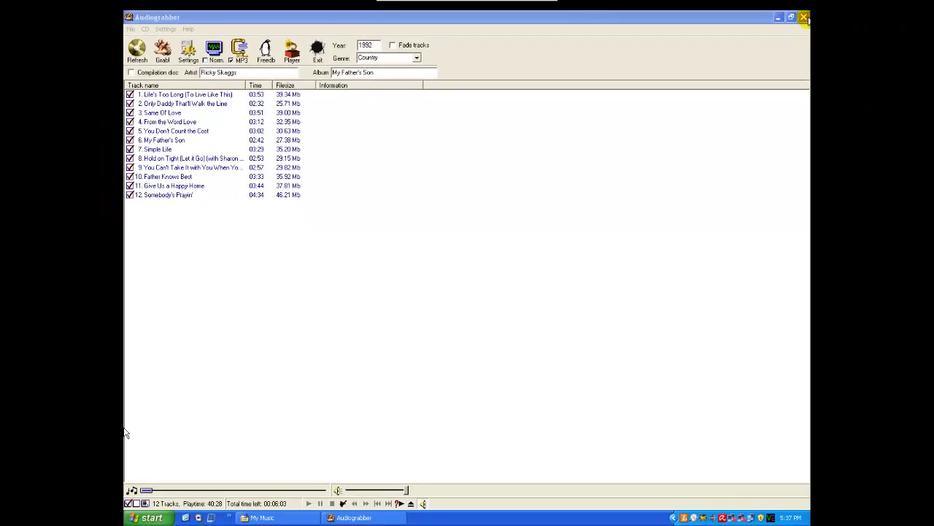
{"action": "left_click", "coordinate": [804, 18]}
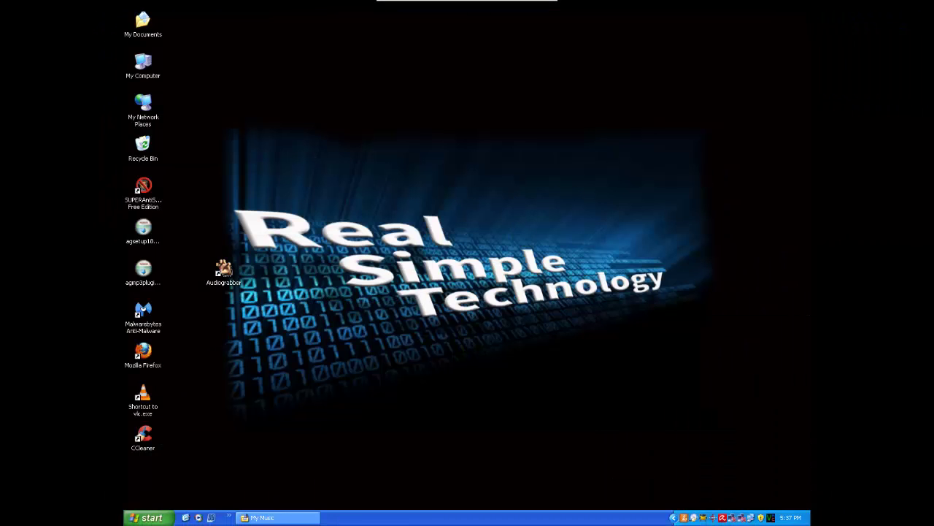
- Open the Ricky Skaggs\My Father's Son folder in My Music and examine the names and details of the ripped files
{"action": "left_click", "coordinate": [300, 519]}
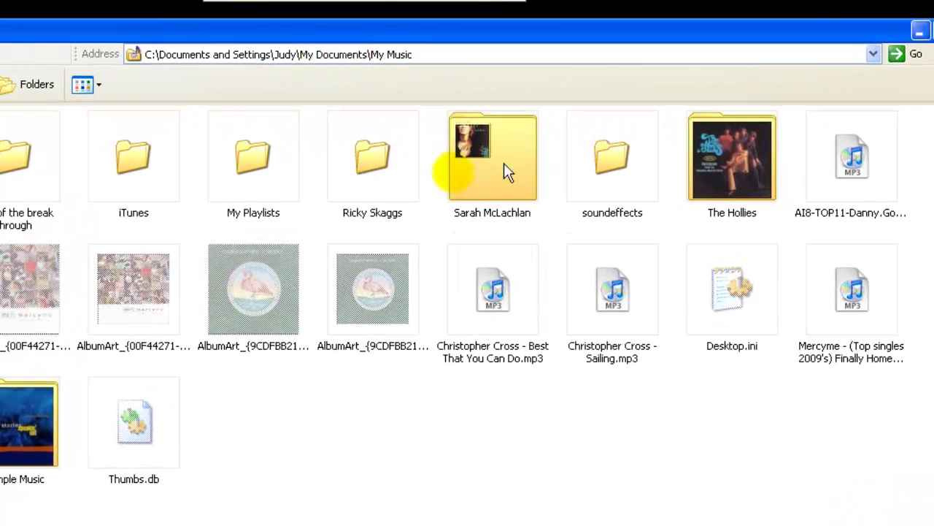
{"action": "mouse_move", "coordinate": [369, 172]}
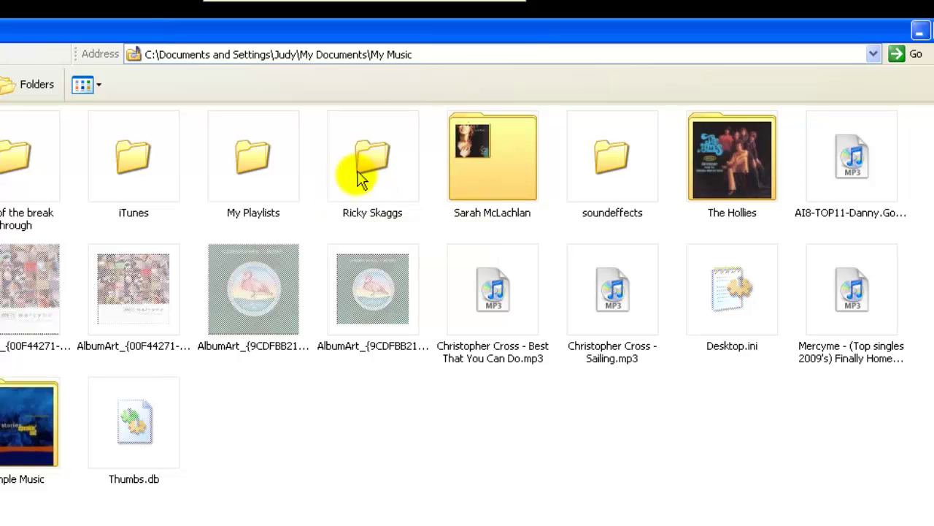
{"action": "double_click", "coordinate": [378, 169]}
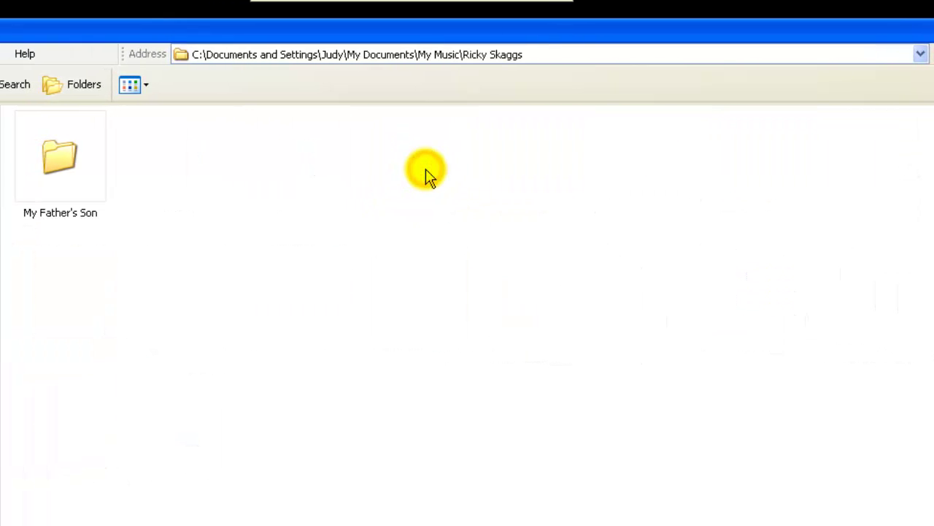
{"action": "double_click", "coordinate": [59, 169]}
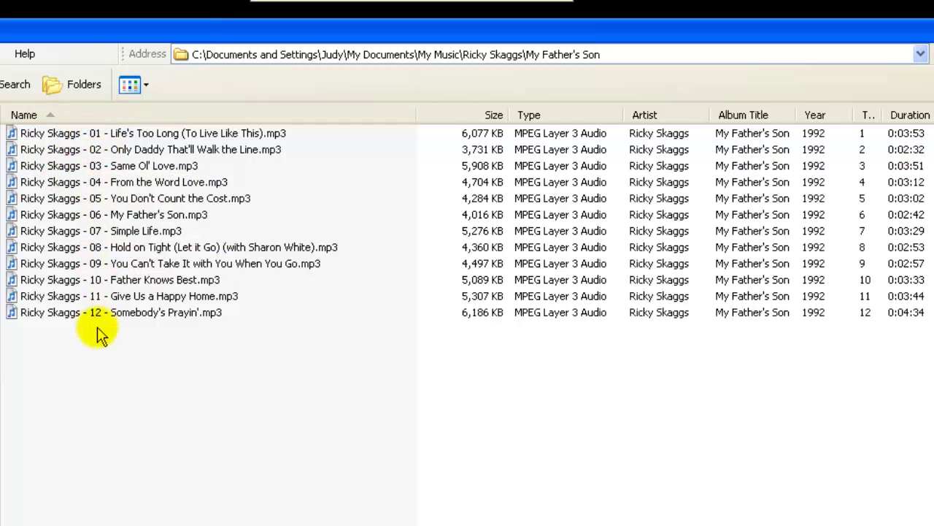
{"action": "mouse_move", "coordinate": [225, 140]}
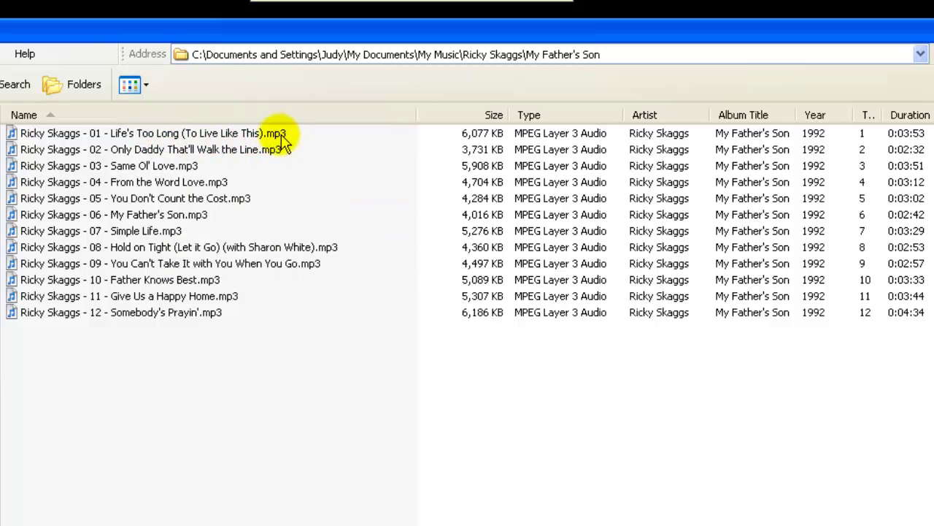
{"action": "mouse_move", "coordinate": [269, 319]}
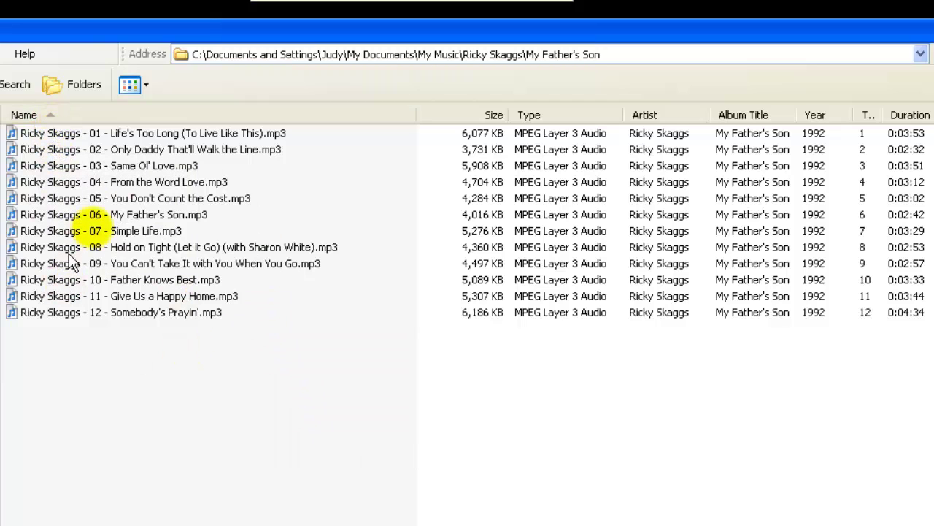
{"action": "mouse_move", "coordinate": [124, 156]}
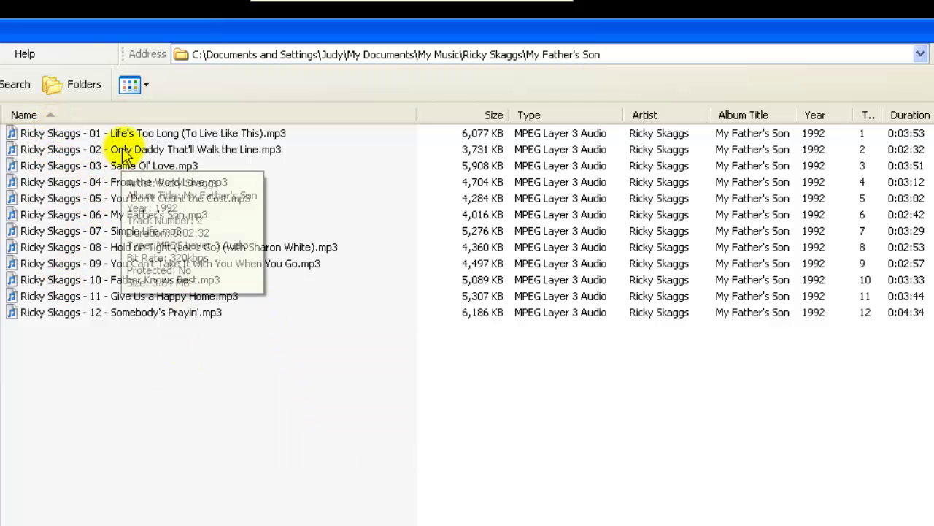
{"action": "left_click", "coordinate": [146, 85]}
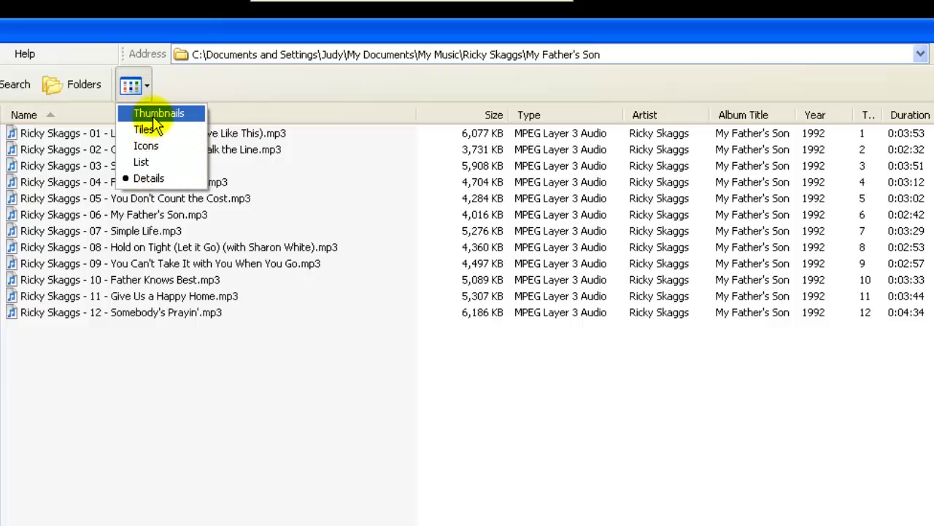
{"action": "left_click", "coordinate": [172, 80]}
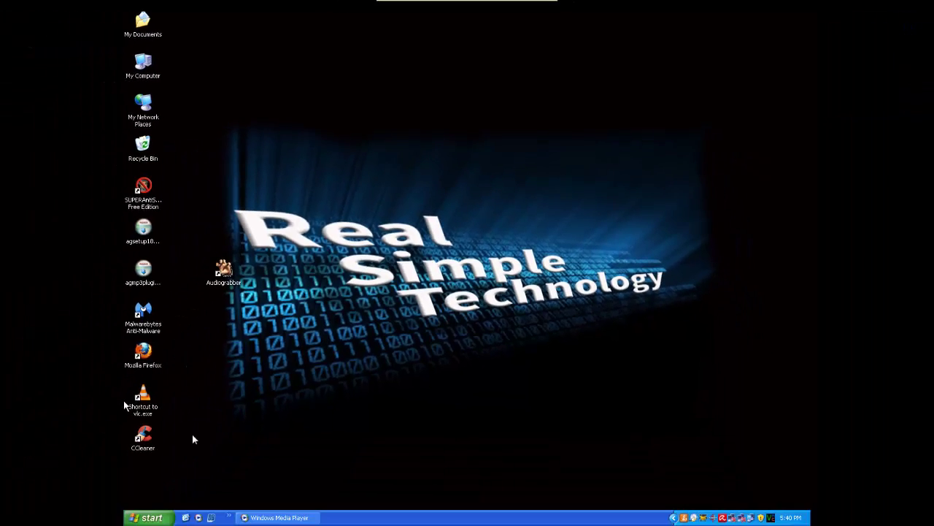
- Switch to Windows Media Player, review the rip bit rate options and set the rip format to mp3
{"action": "left_click", "coordinate": [271, 518]}
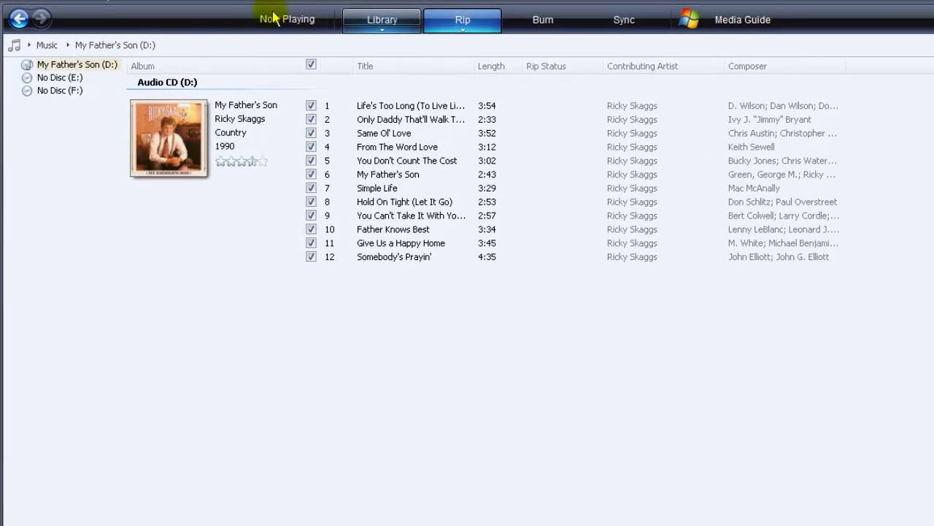
{"action": "left_click", "coordinate": [464, 32]}
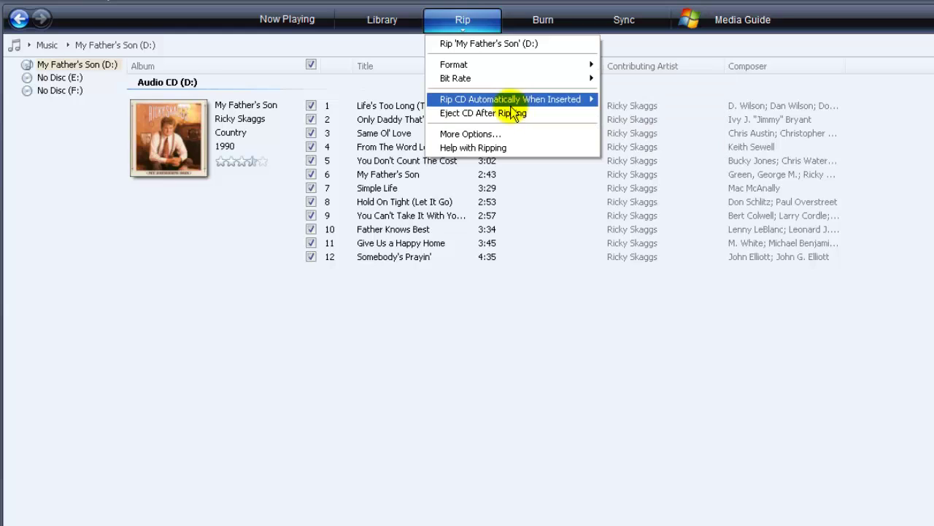
{"action": "mouse_move", "coordinate": [504, 101]}
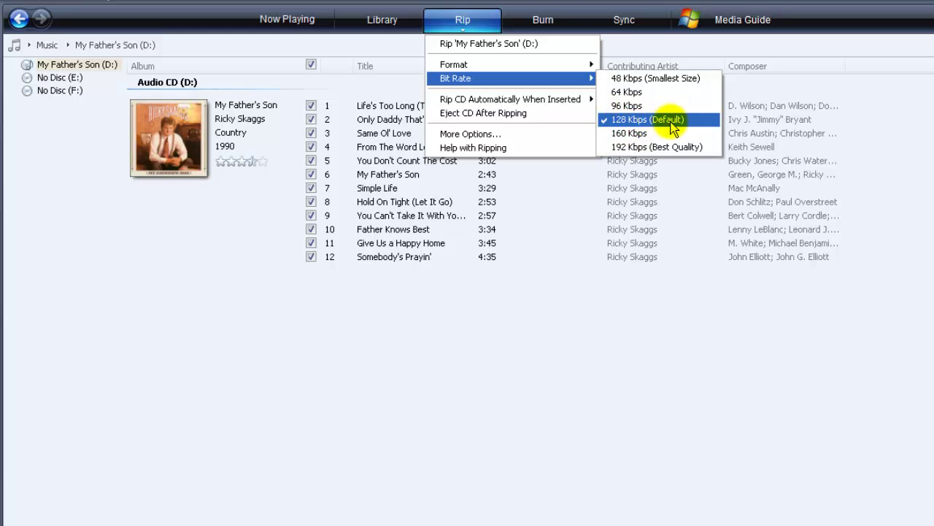
{"action": "mouse_move", "coordinate": [562, 65]}
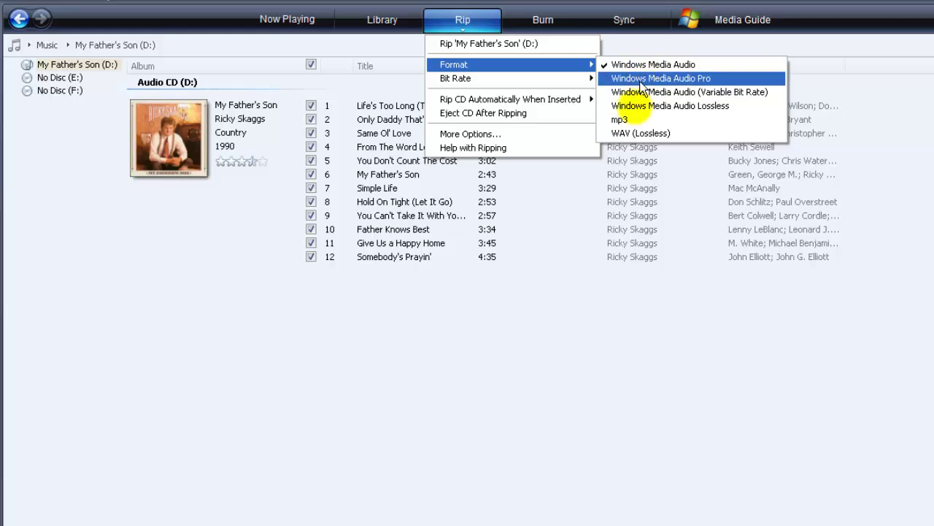
{"action": "left_click", "coordinate": [618, 121]}
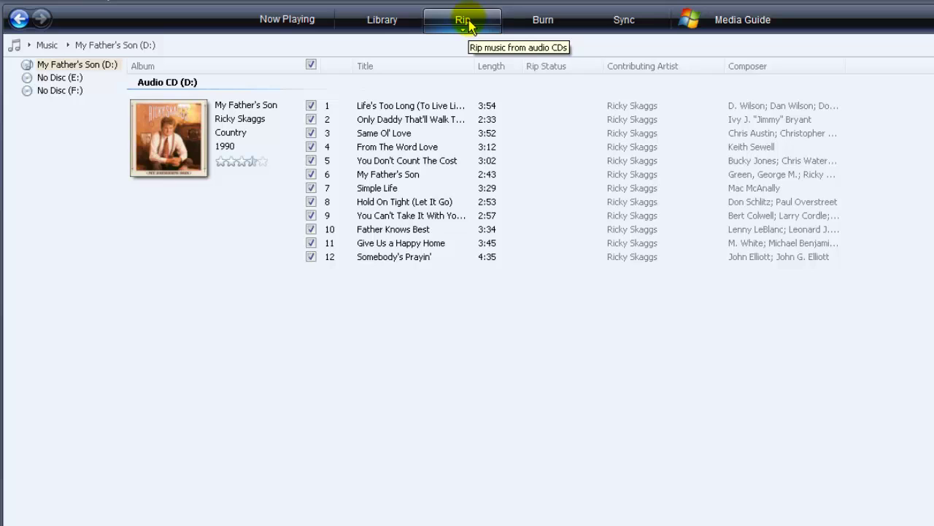
- Start ripping 'My Father's Son' (D:) and stop it by deselecting all the tracks
{"action": "left_click", "coordinate": [469, 22]}
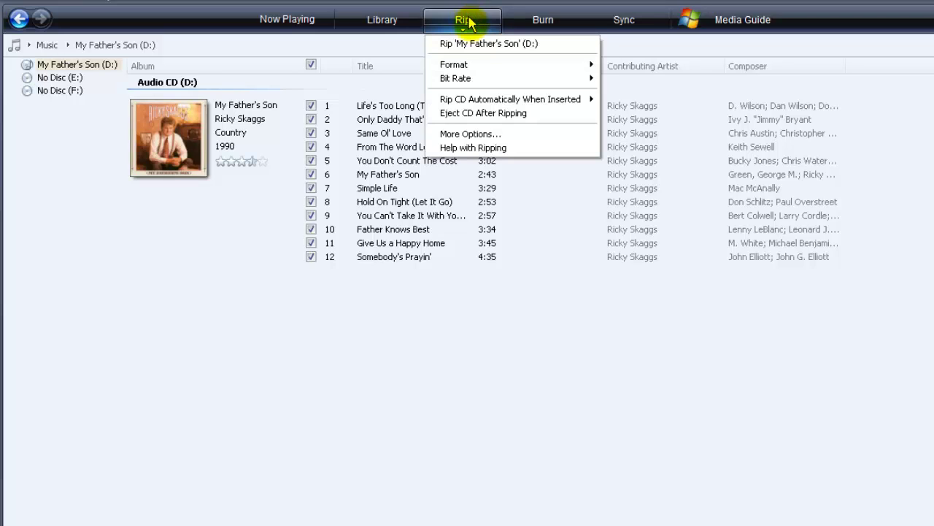
{"action": "left_click", "coordinate": [472, 45]}
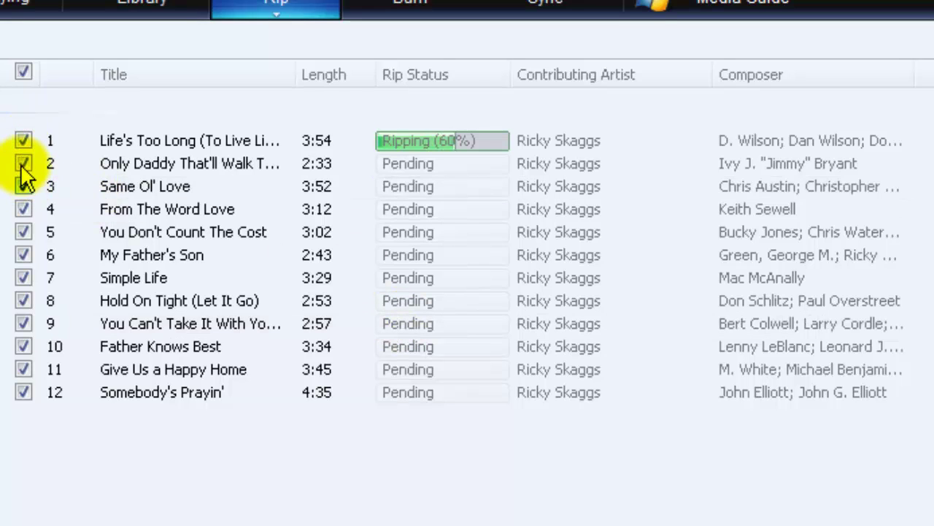
{"action": "left_click", "coordinate": [23, 73]}
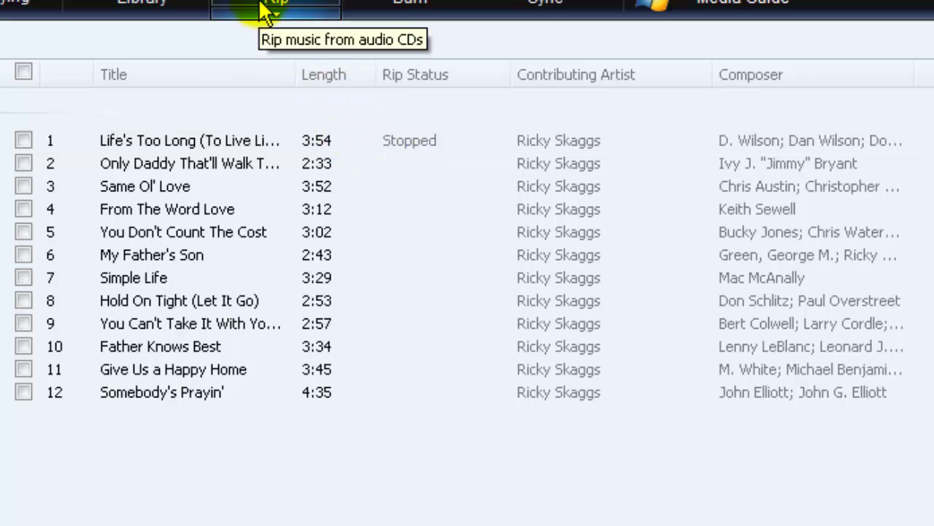
- Browse the songs in the media library and close Windows Media Player
{"action": "left_click", "coordinate": [165, 8]}
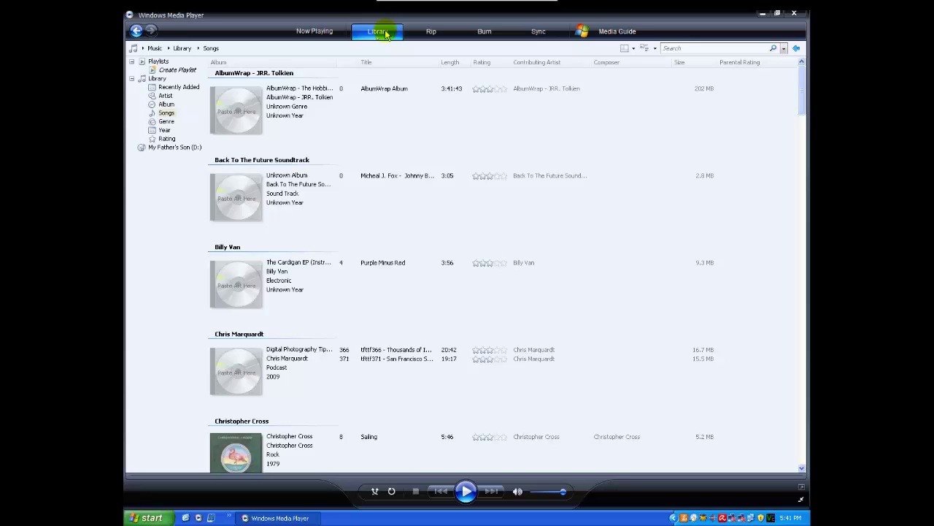
{"action": "mouse_move", "coordinate": [802, 86]}
{"action": "left_mouse_down"}
{"action": "mouse_move", "coordinate": [798, 109]}
{"action": "mouse_move", "coordinate": [808, 86]}
{"action": "left_mouse_up"}
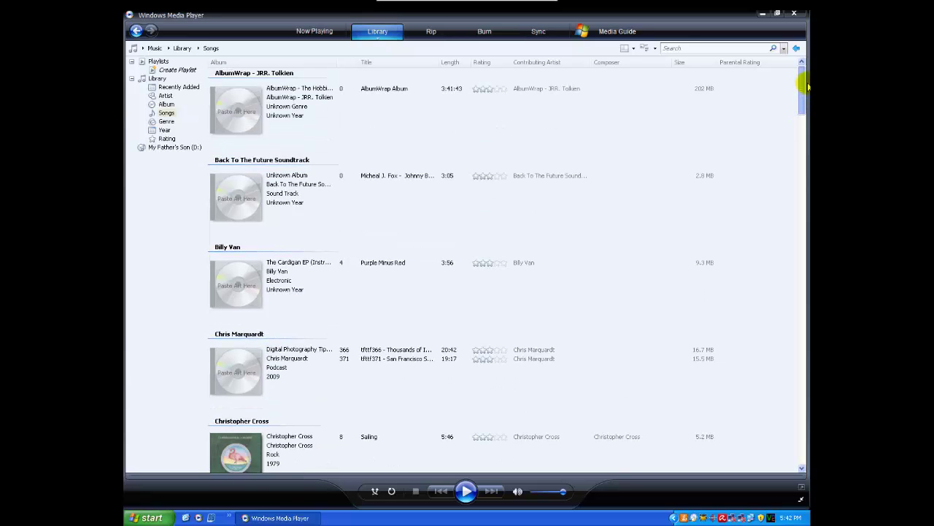
{"action": "scroll", "coordinate": [802, 86], "scroll_direction": "down", "scroll_amount": 5}
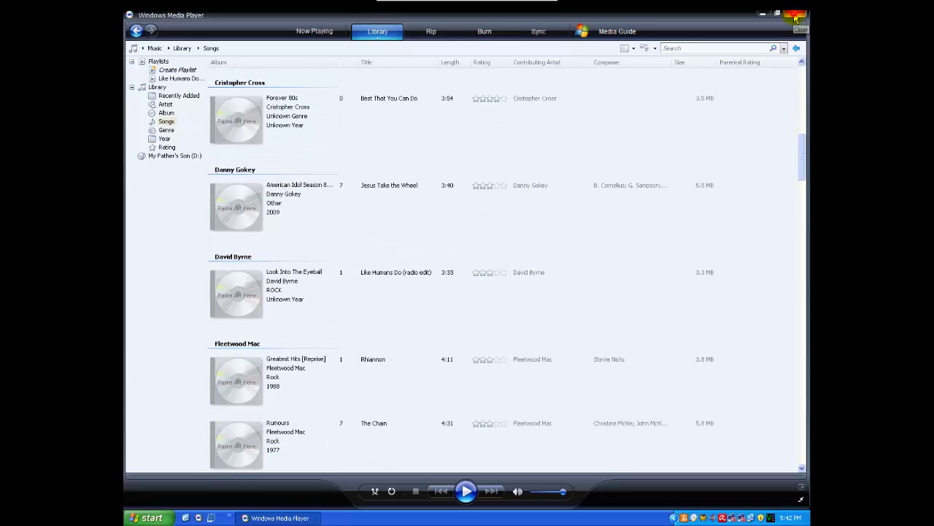
{"action": "left_click", "coordinate": [796, 14]}
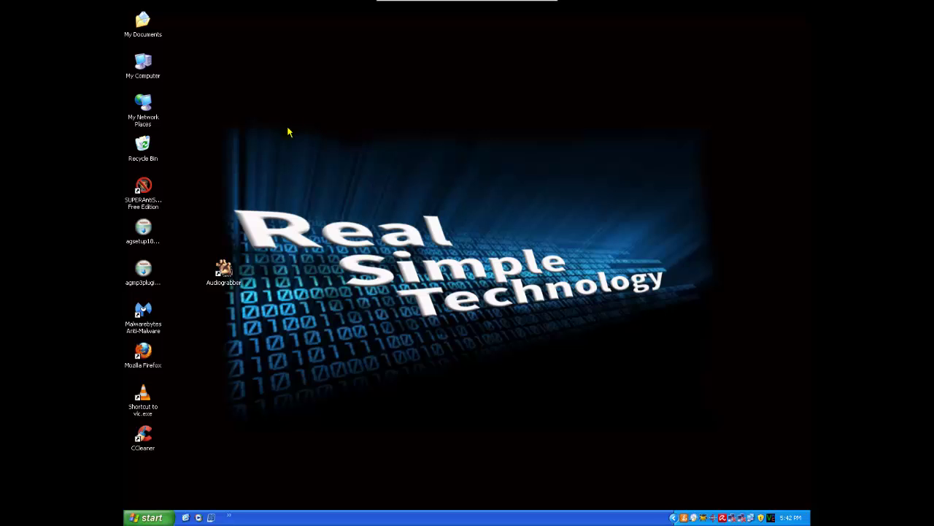
- Open the My Music folder inside My Documents from the desktop
{"action": "double_click", "coordinate": [144, 24]}
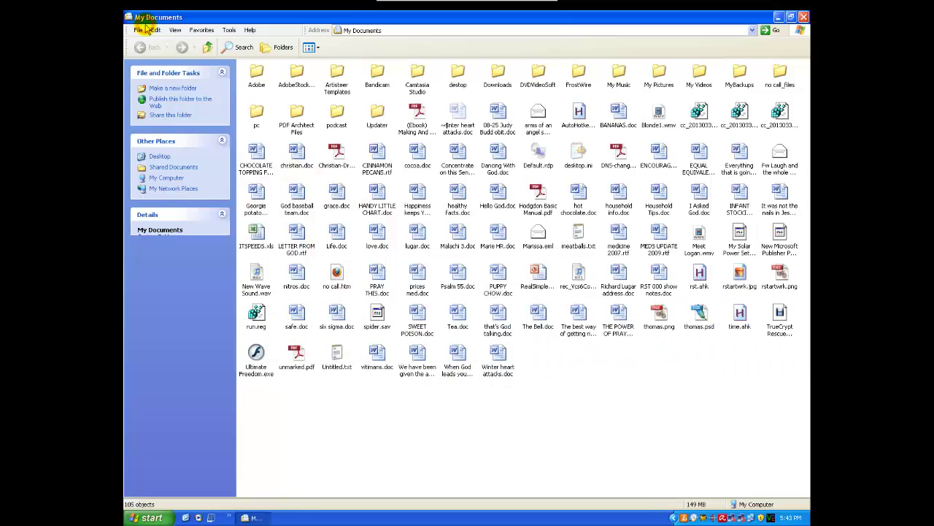
{"action": "double_click", "coordinate": [619, 73]}
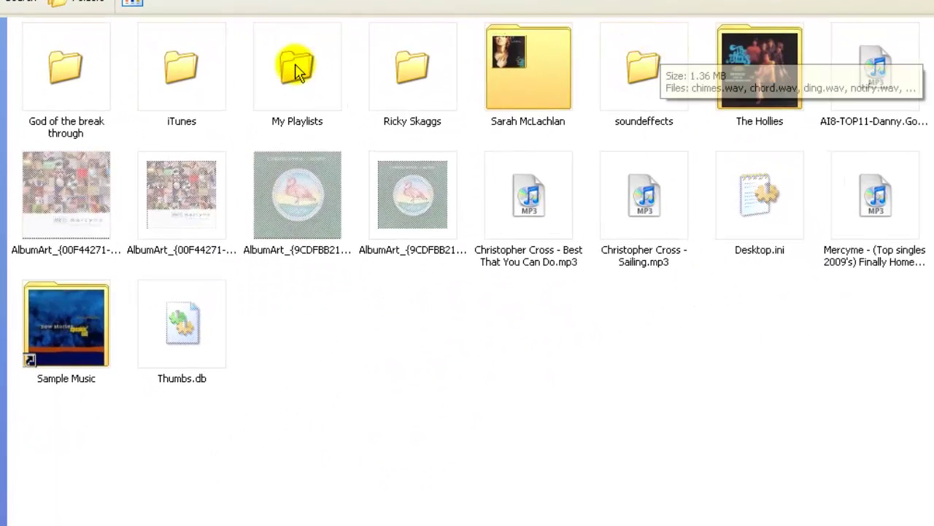
- Review the Send To destinations for the Ricky Skaggs folder, including DVD/CD-RW Drive (E:), and copy the folder
{"action": "double_click", "coordinate": [408, 79]}
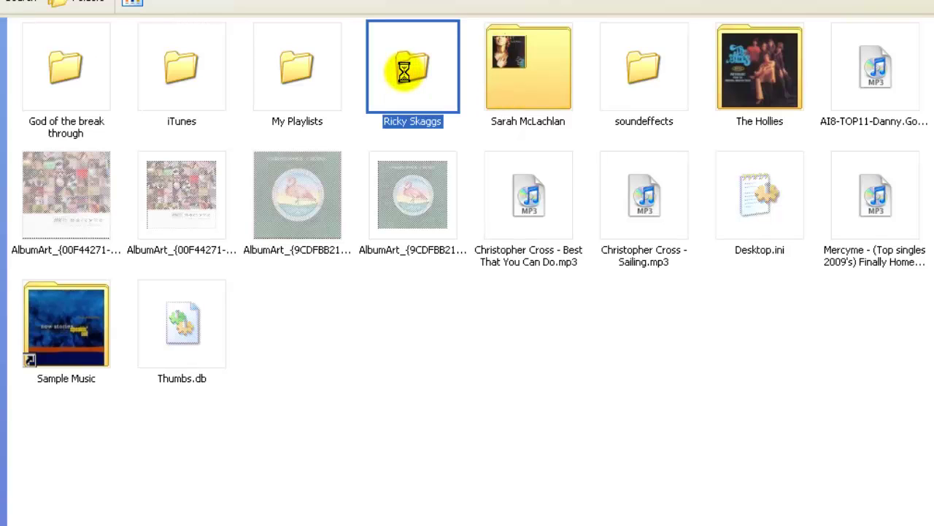
{"action": "right_click", "coordinate": [405, 73]}
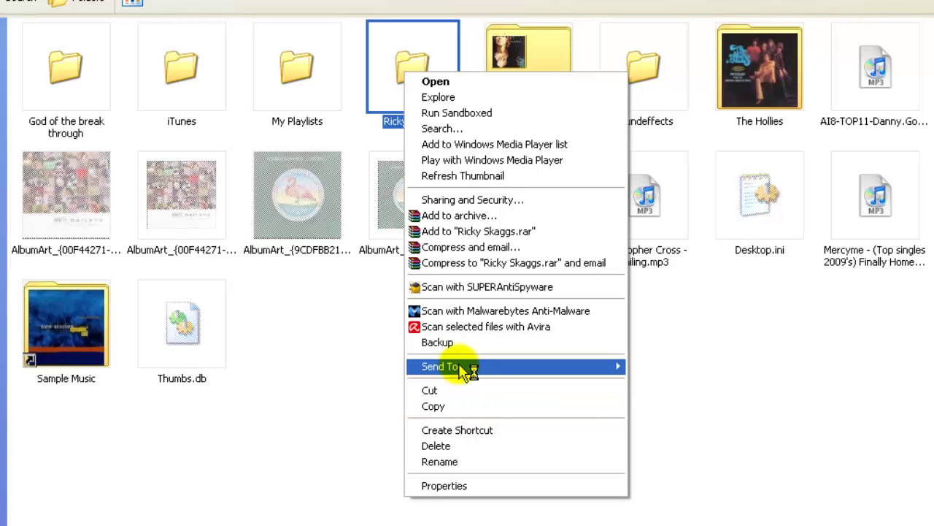
{"action": "mouse_move", "coordinate": [563, 372]}
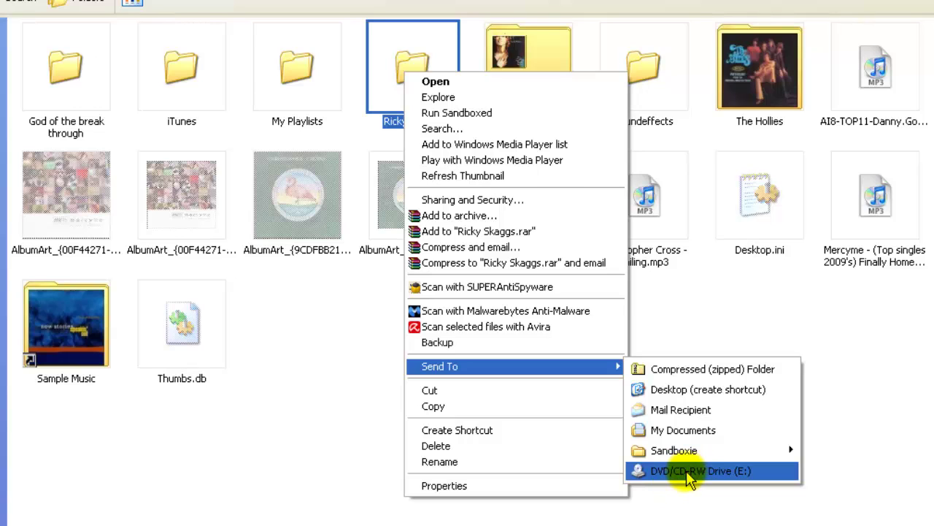
{"action": "left_click", "coordinate": [537, 407]}
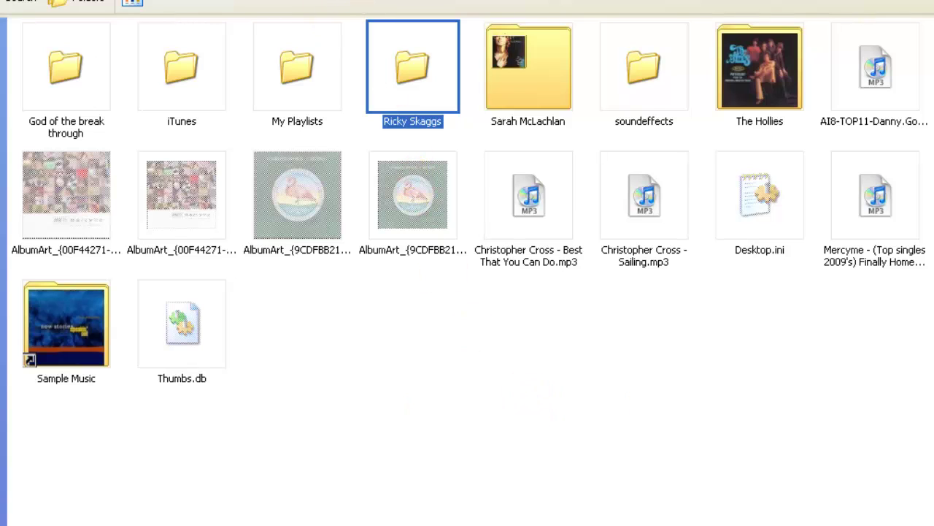
- Open My Computer to reach the computer's drives
{"action": "key", "text": "super"}
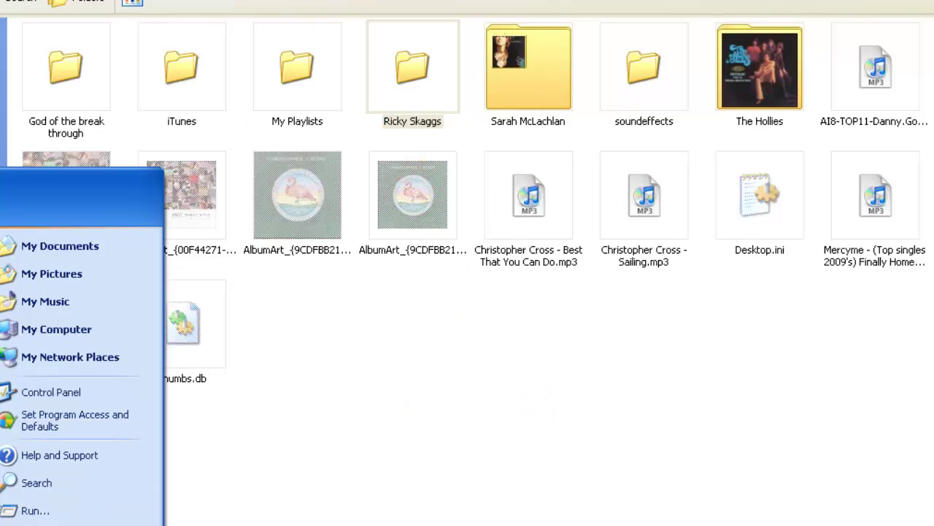
{"action": "left_click", "coordinate": [55, 332]}
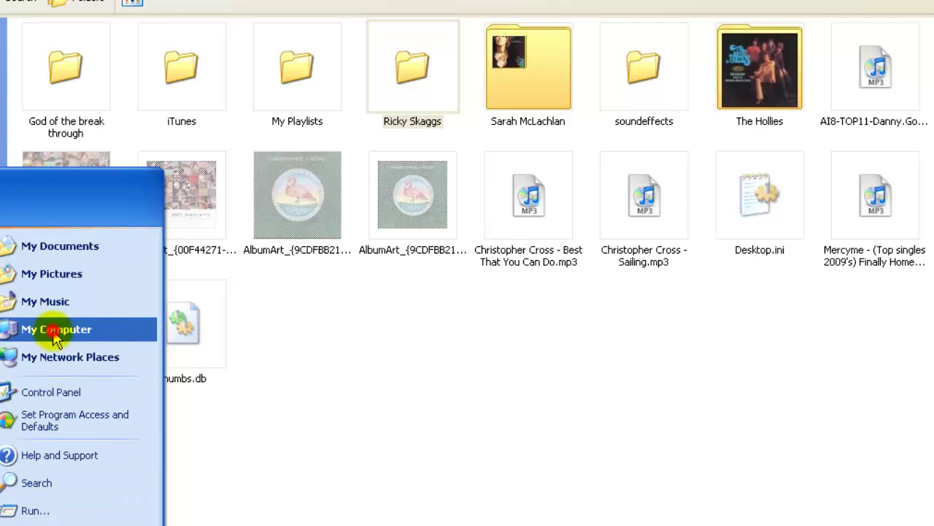